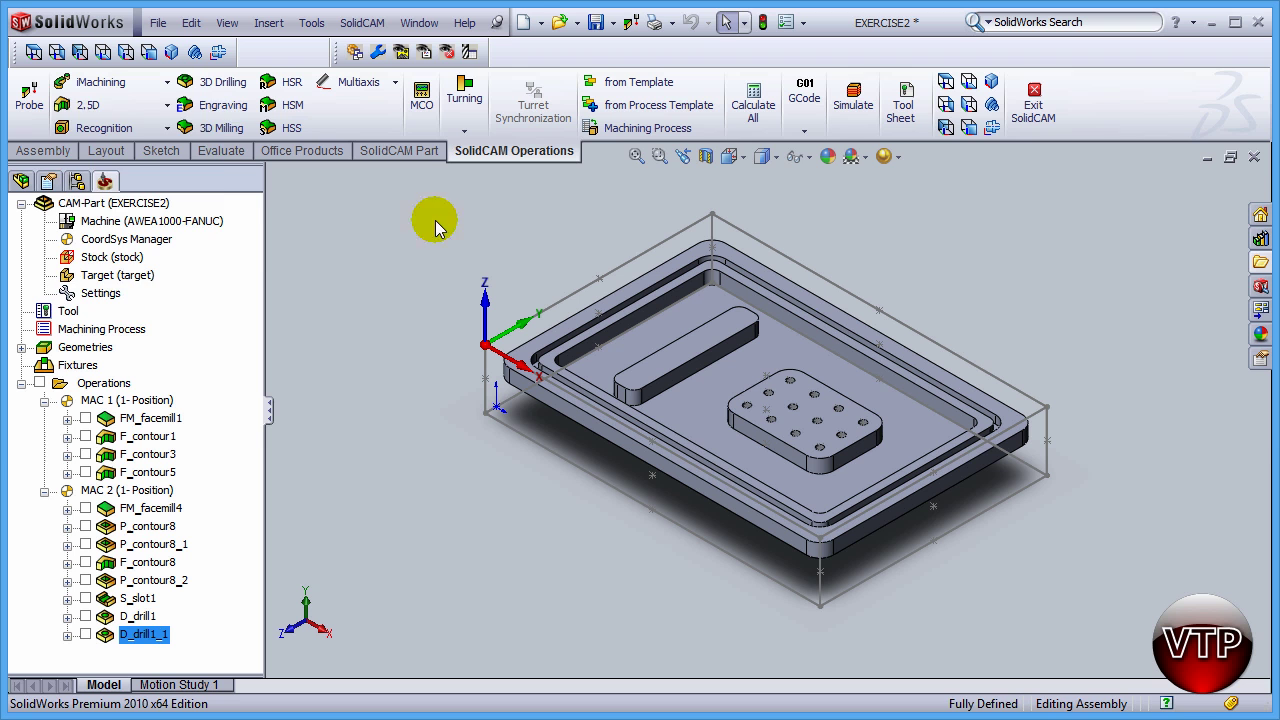
Start a 2.5D Drilling operation on MAC 2 and assign it the drill1 hole geometry.
left_click(122, 106)
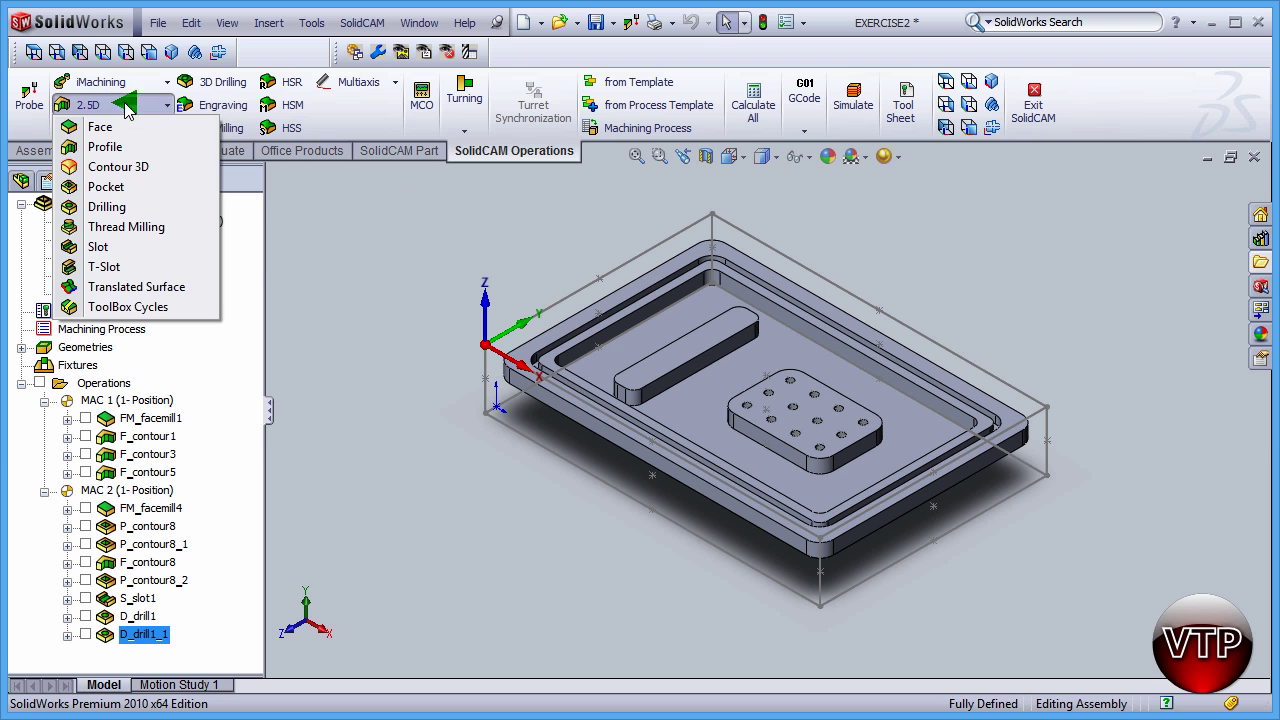
left_click(125, 207)
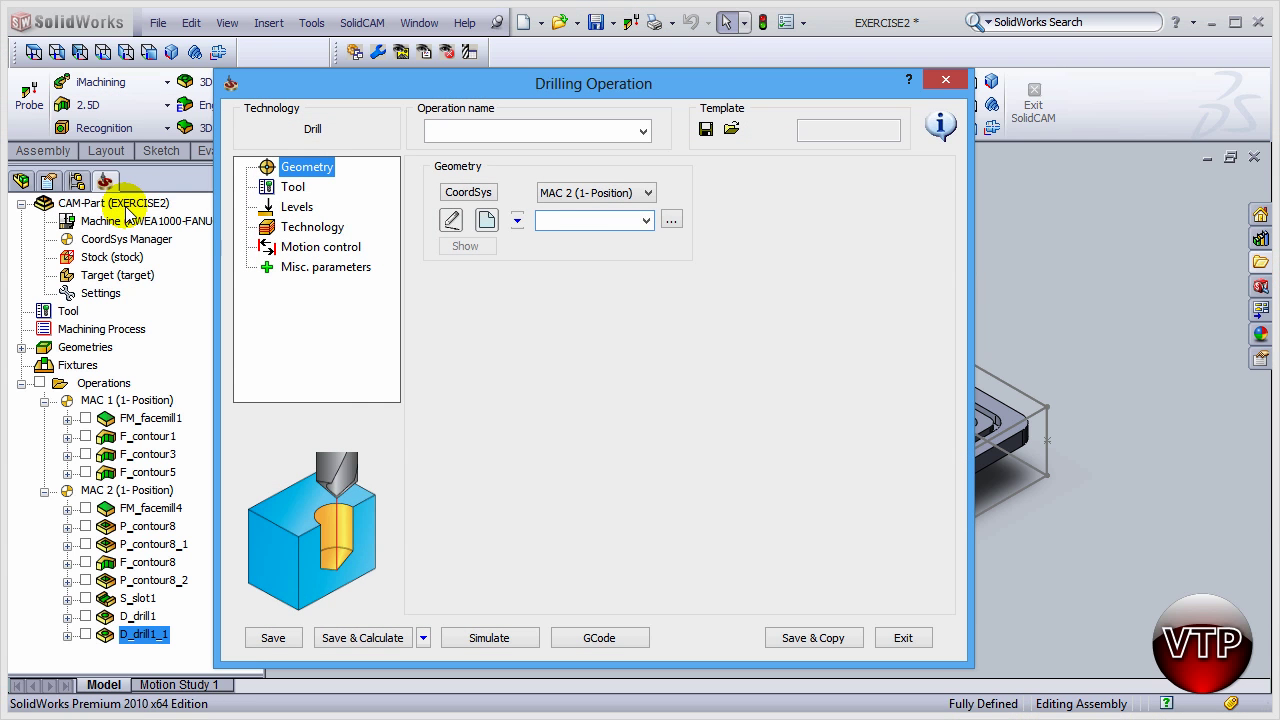
left_click(648, 222)
left_click(584, 281)
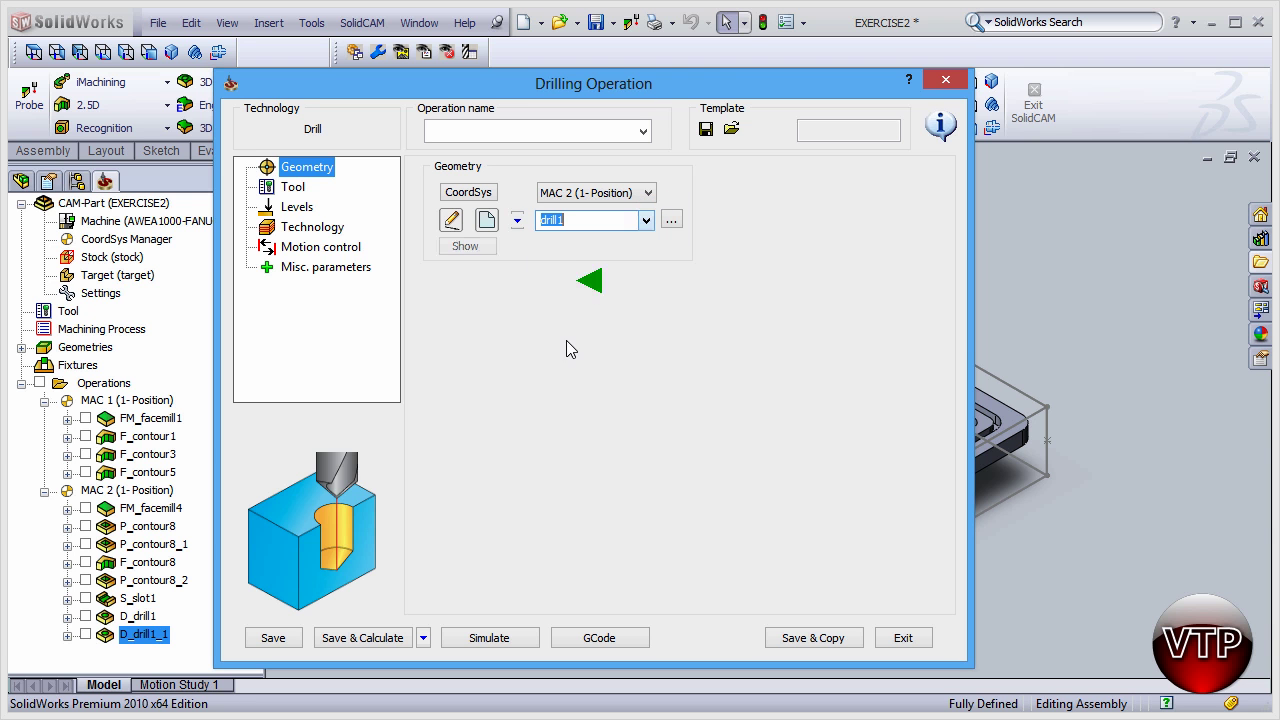
left_click_drag(726, 85, 511, 70)
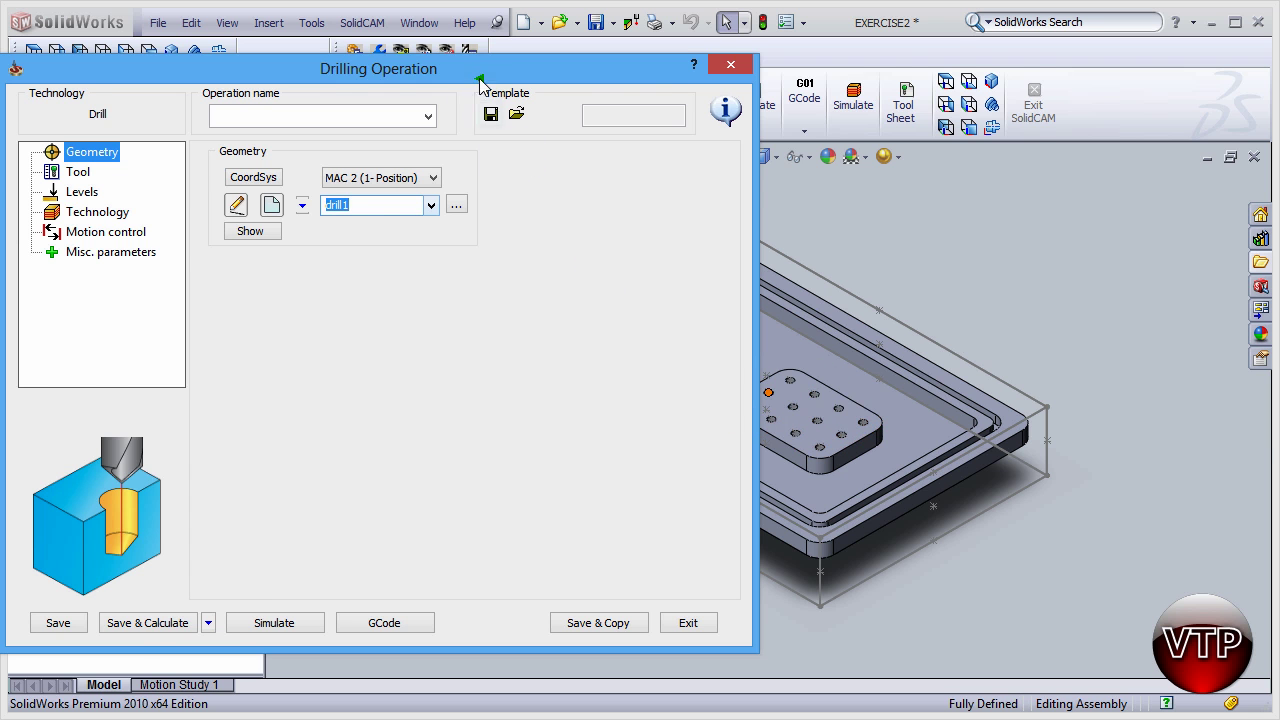
left_click_drag(487, 85, 764, 88)
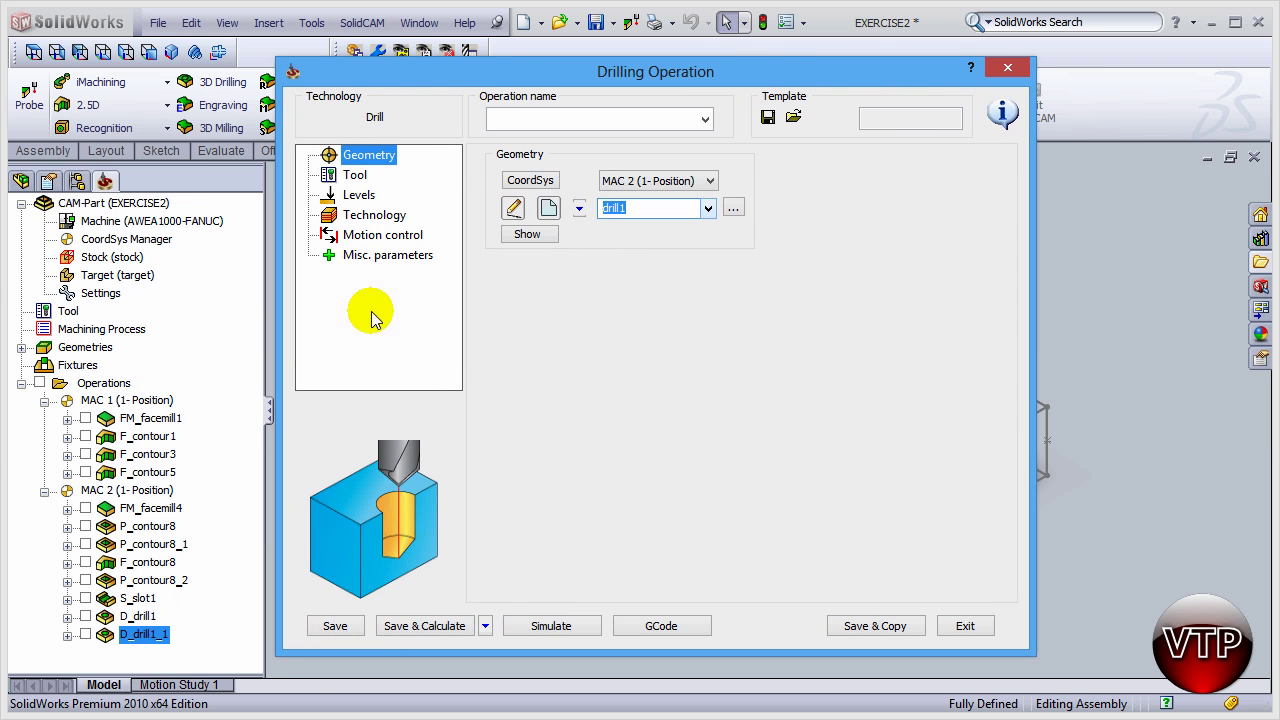
Add a new TAP from the Drilling Tools gallery as tool 9 in the tool library.
left_click(360, 180)
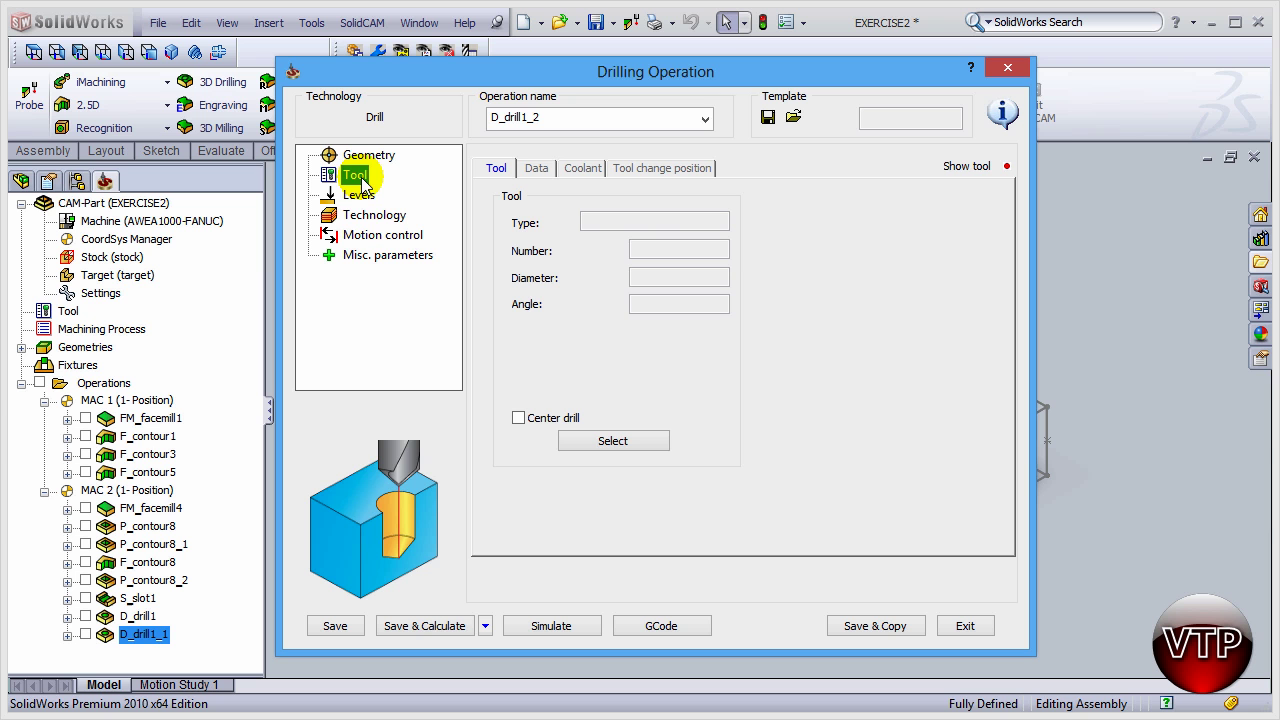
left_click(644, 440)
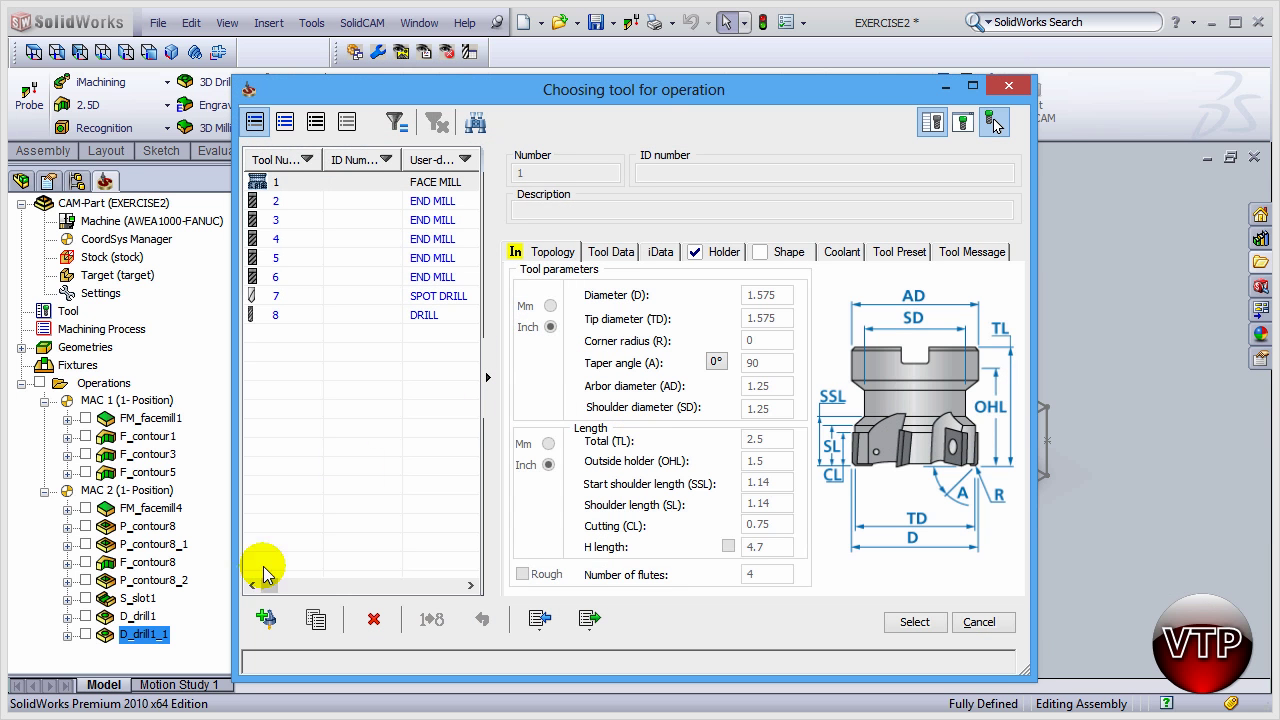
left_click(268, 618)
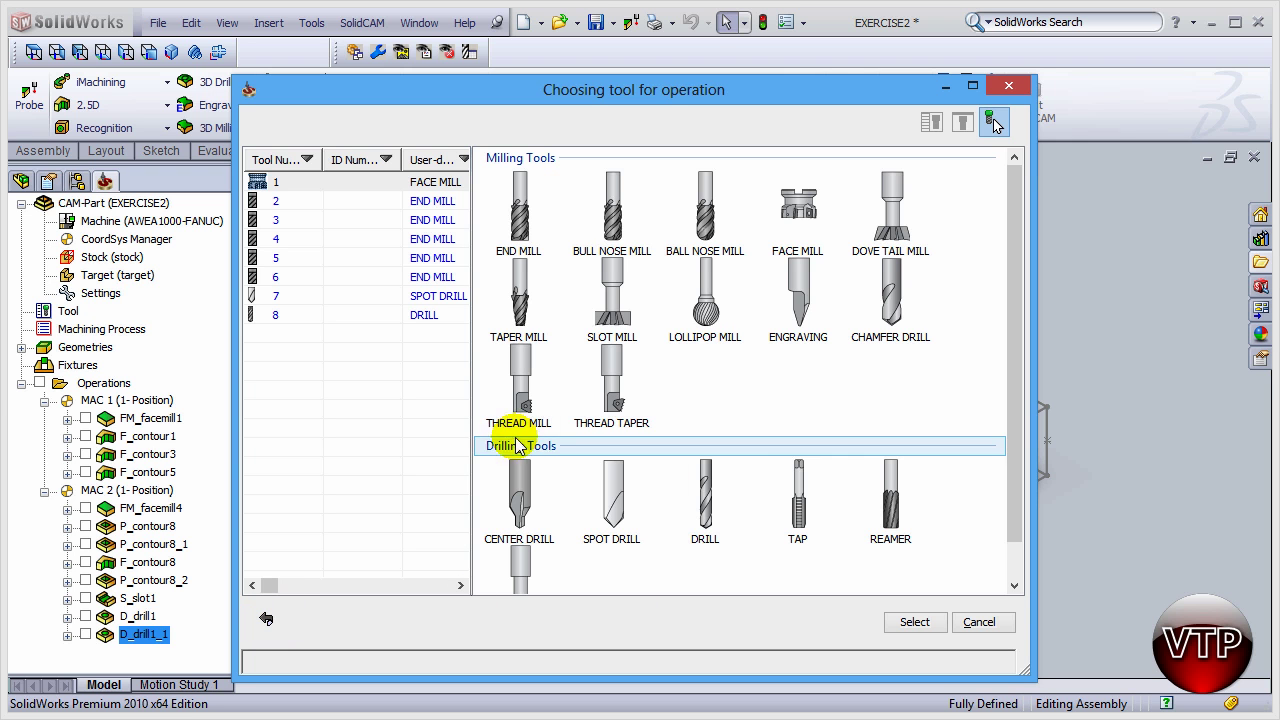
double_click(797, 505)
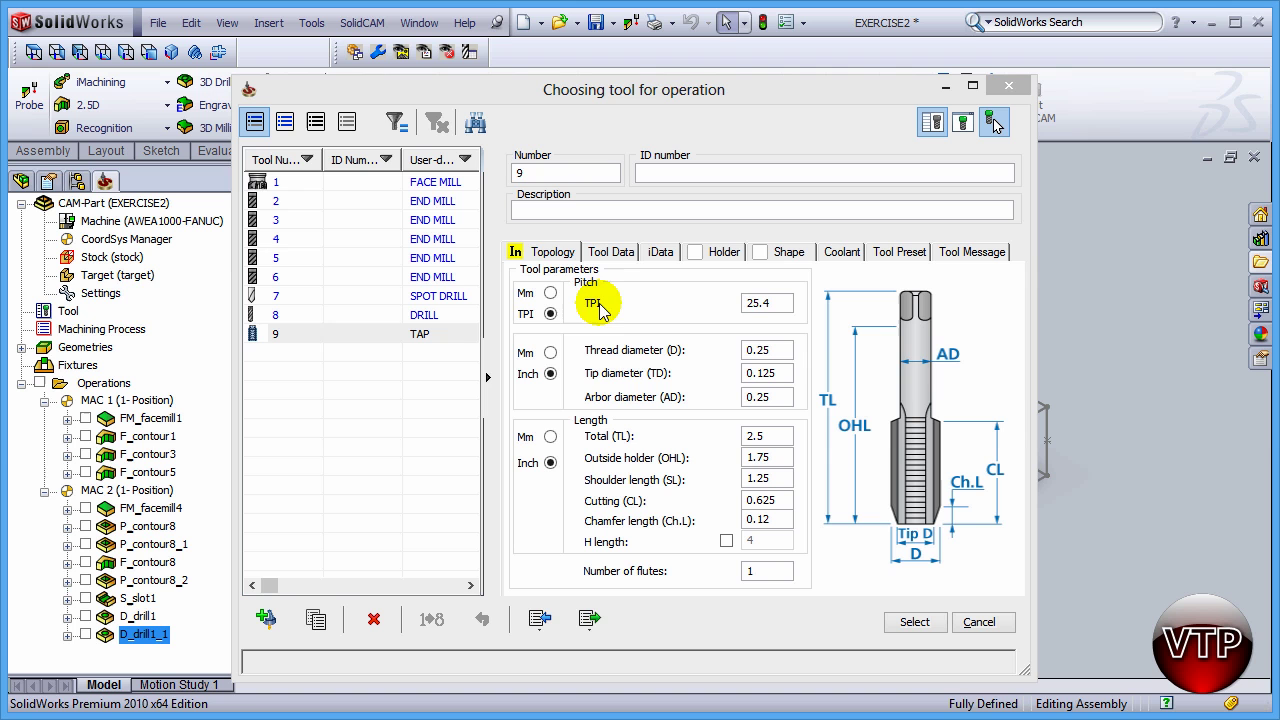
Change the tap's thread diameter to 0.1875 and assign tap tool 9 to the operation.
left_click(765, 303)
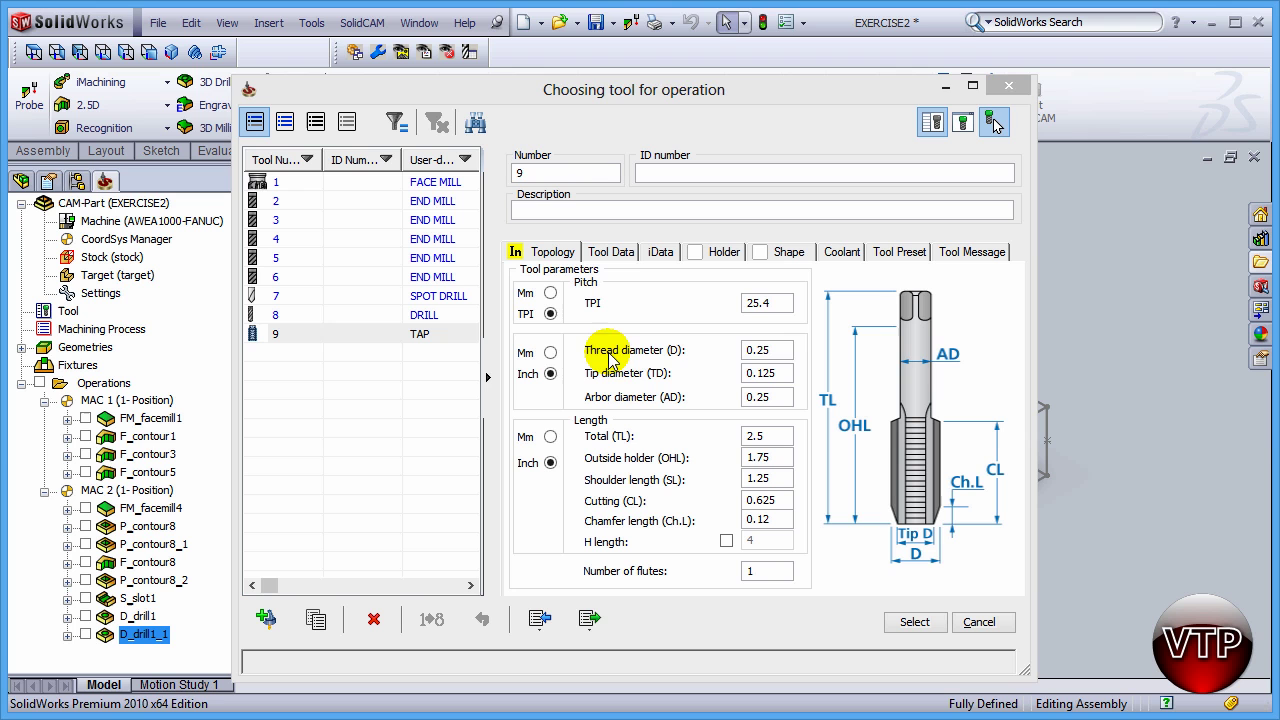
left_click(765, 350)
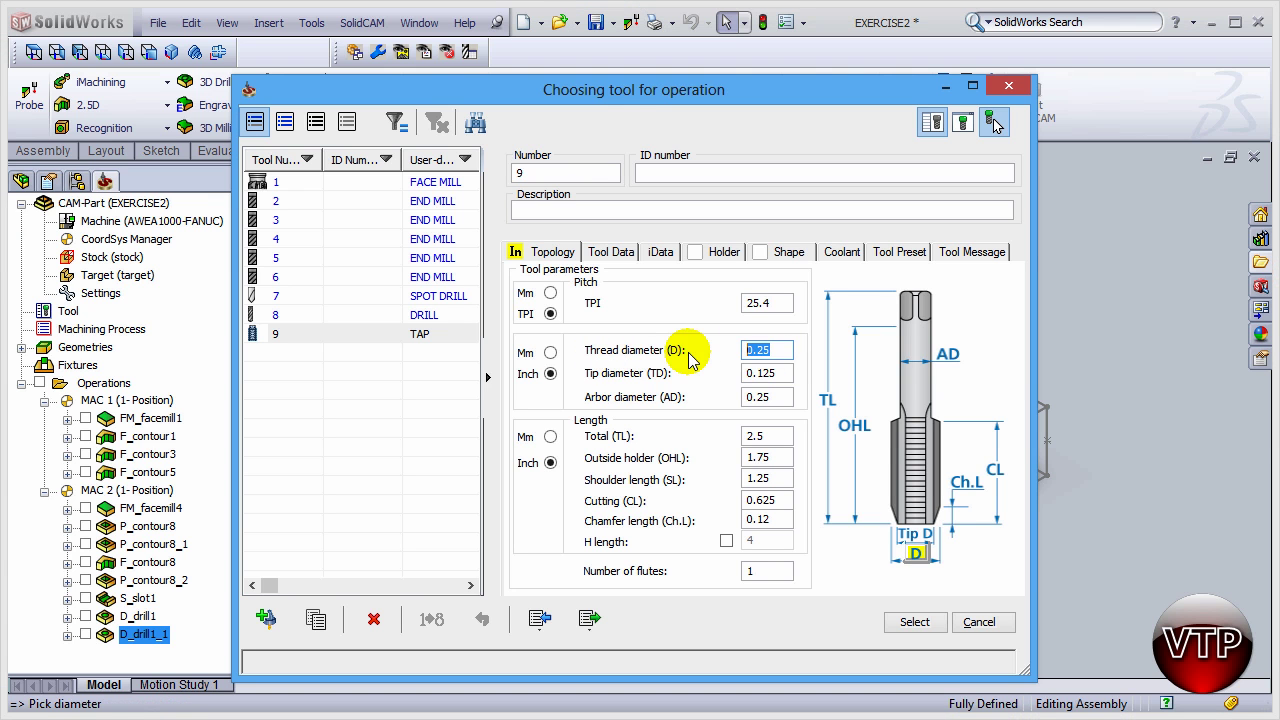
type(".1875")
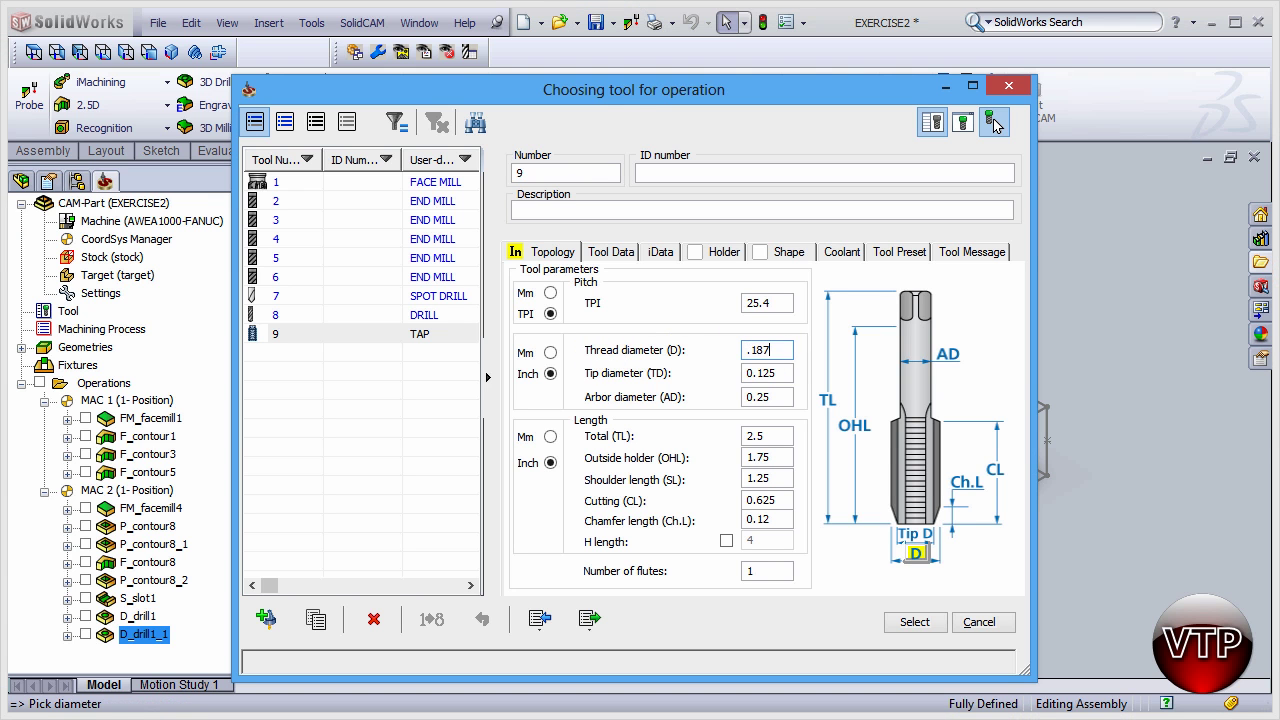
left_click(770, 373)
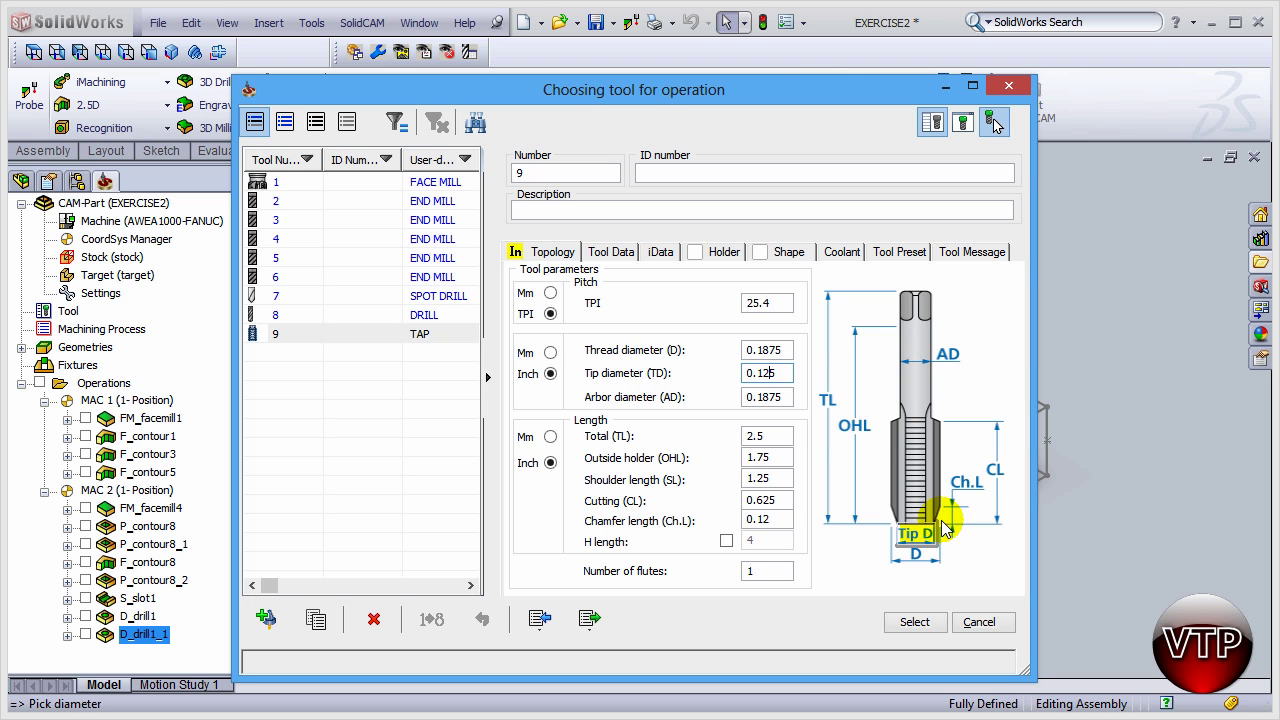
left_click(775, 350)
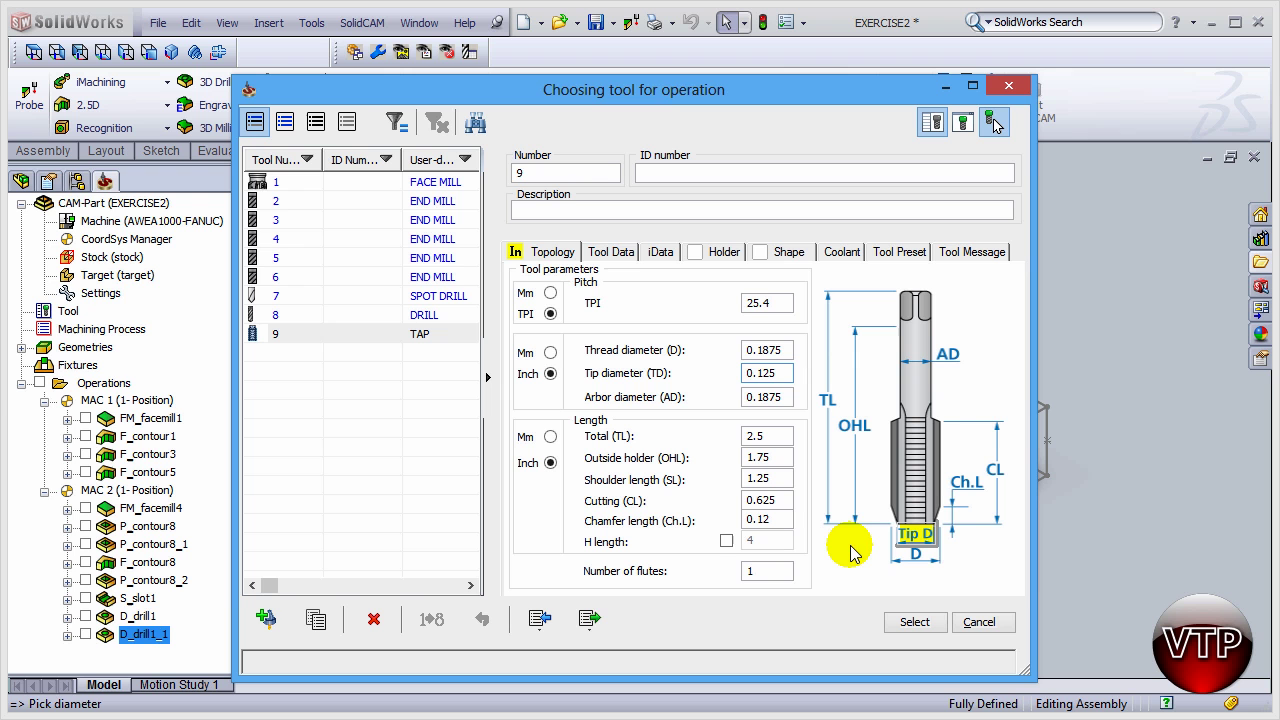
left_click(914, 622)
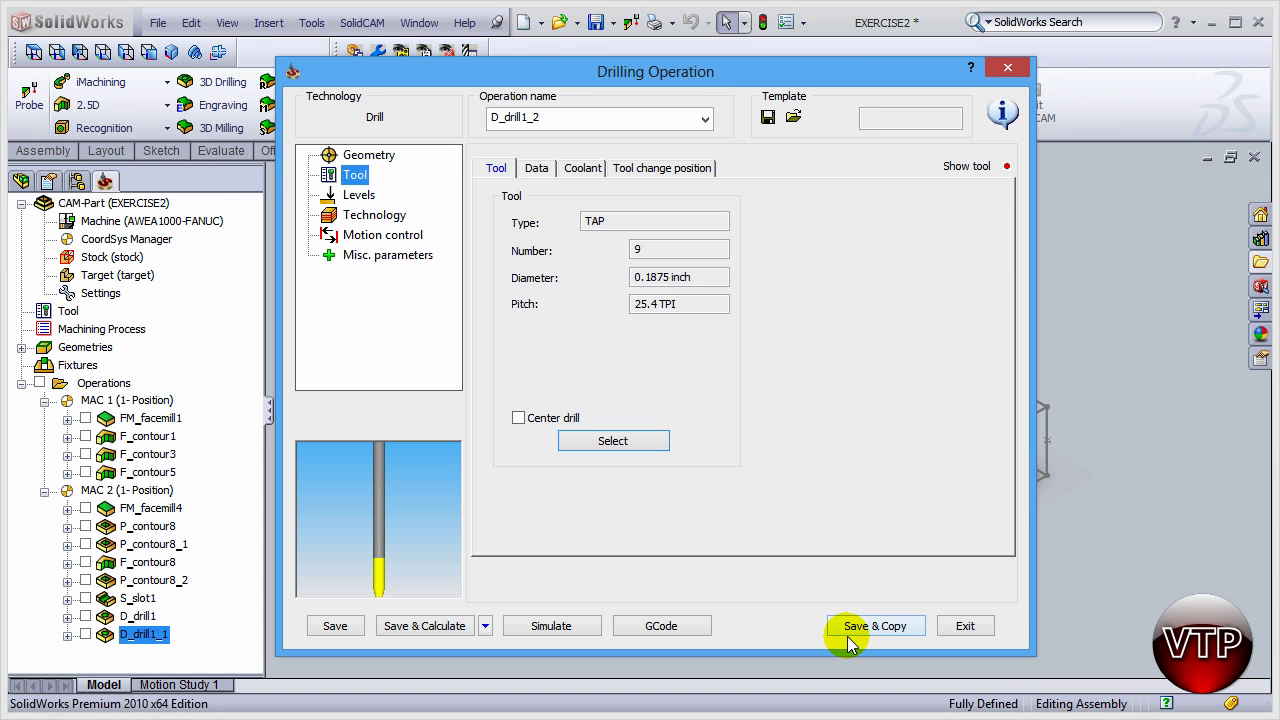
On the Levels page, pick the drill depth from a point inside a hole on the model.
left_click(364, 196)
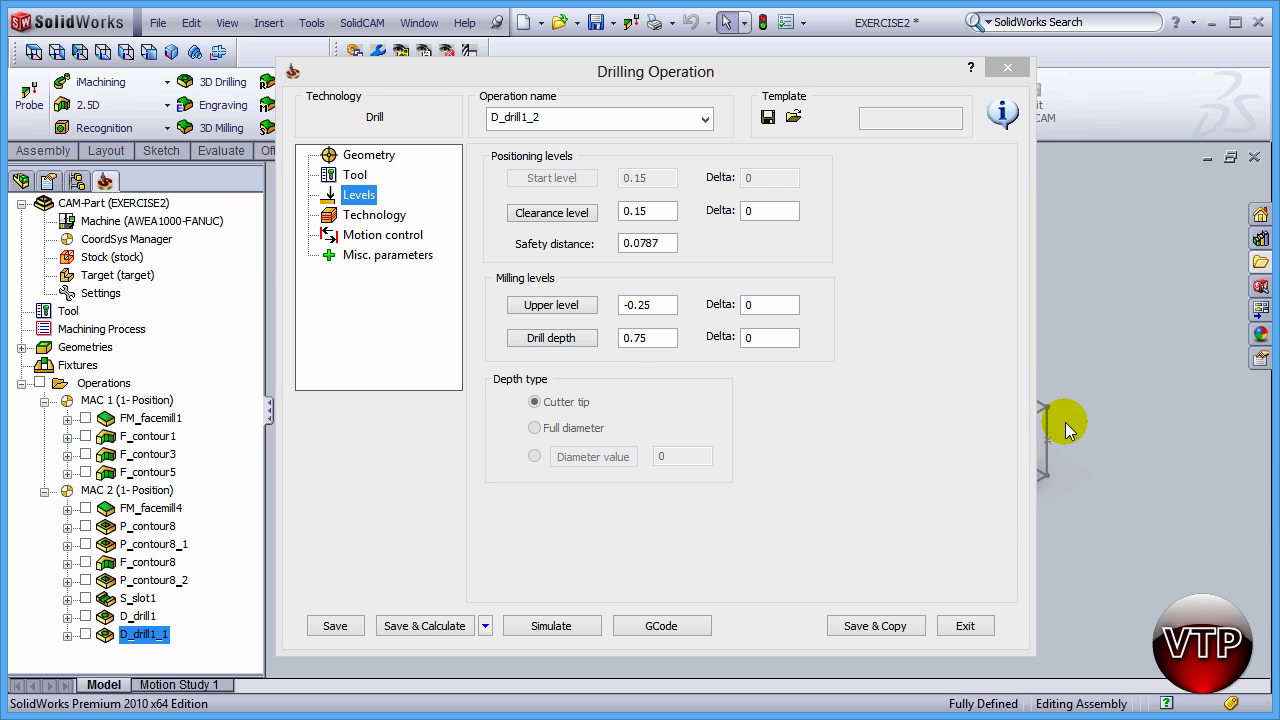
left_click(558, 338)
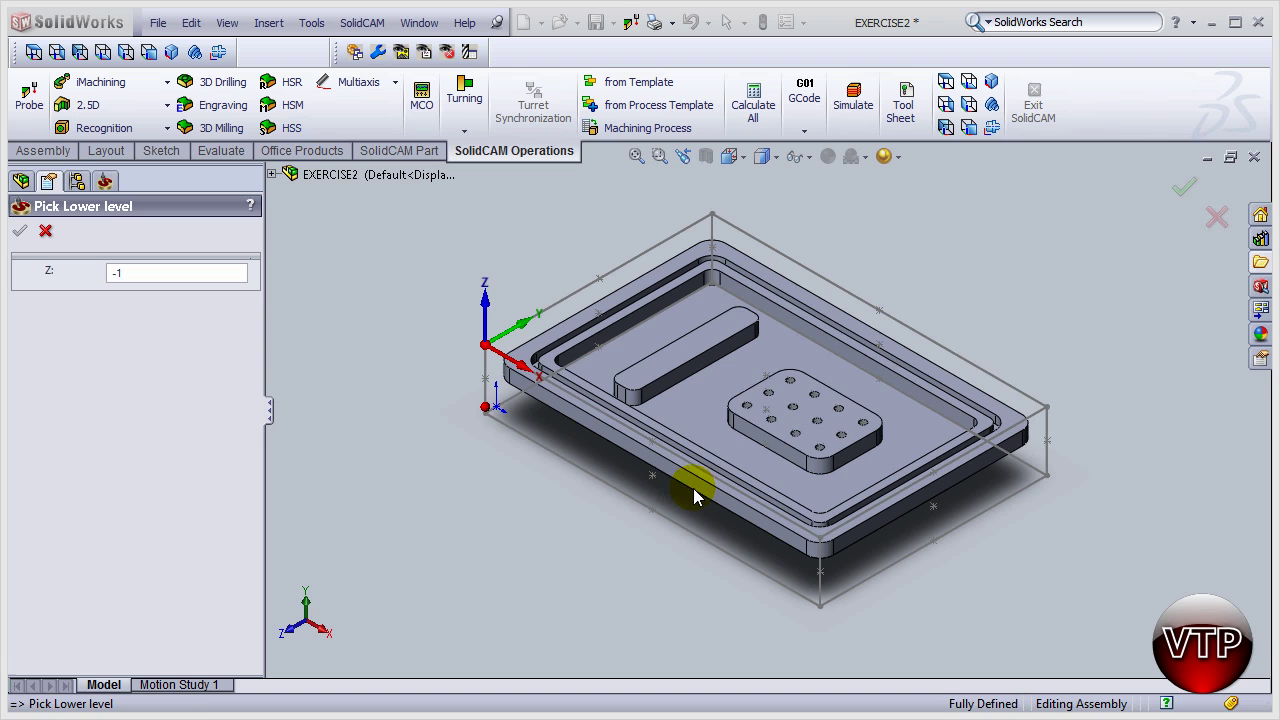
middle_click_drag(851, 484, 849, 509)
scroll(846, 429, "up", 8)
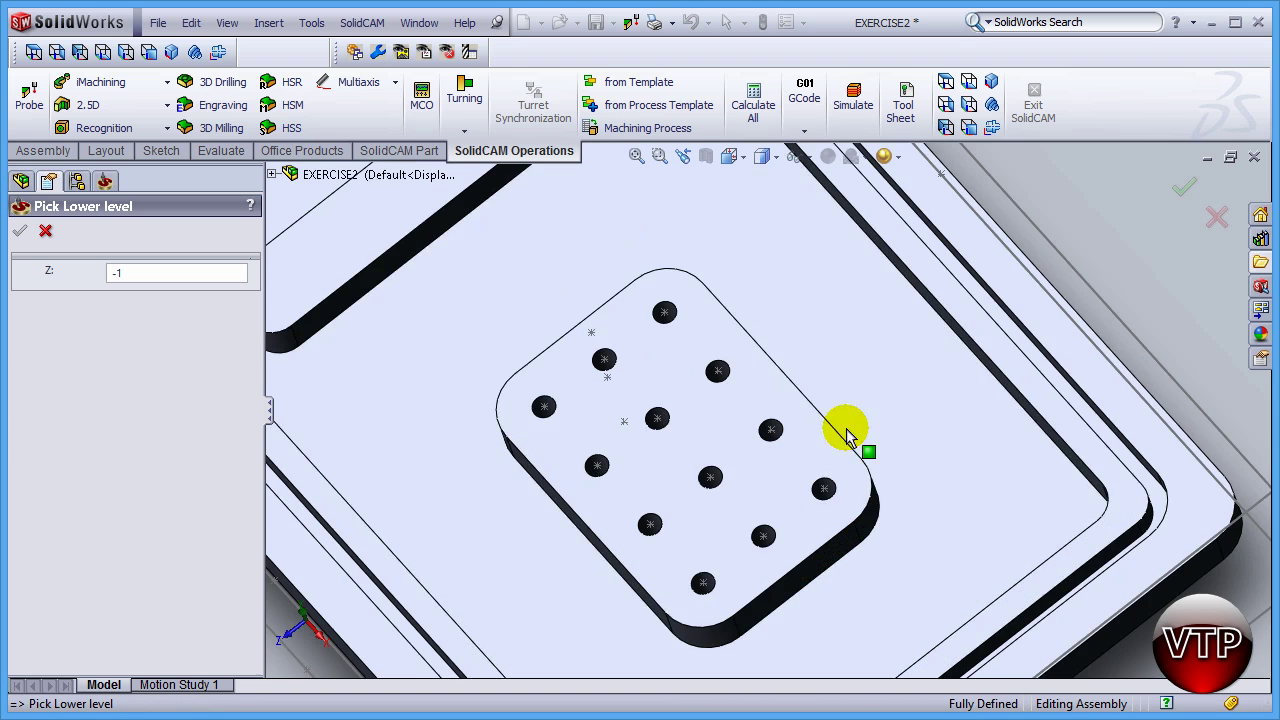
middle_click_drag(787, 459, 729, 449)
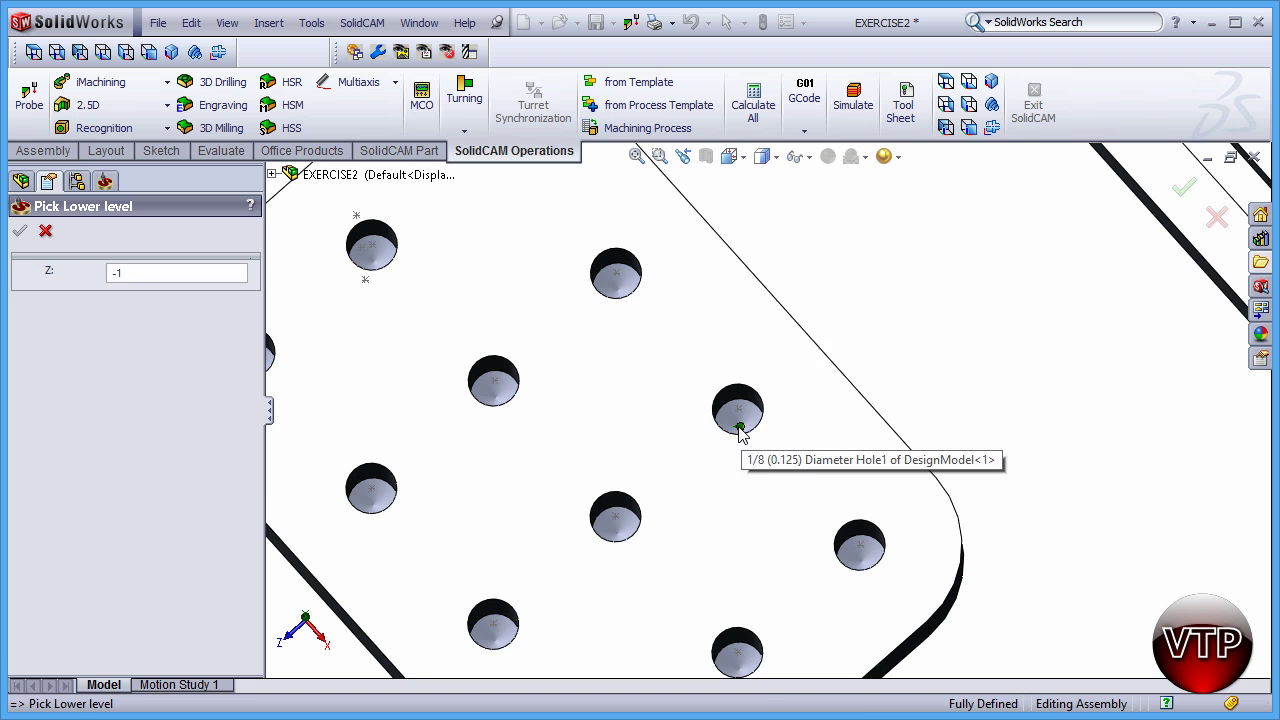
left_click(740, 428)
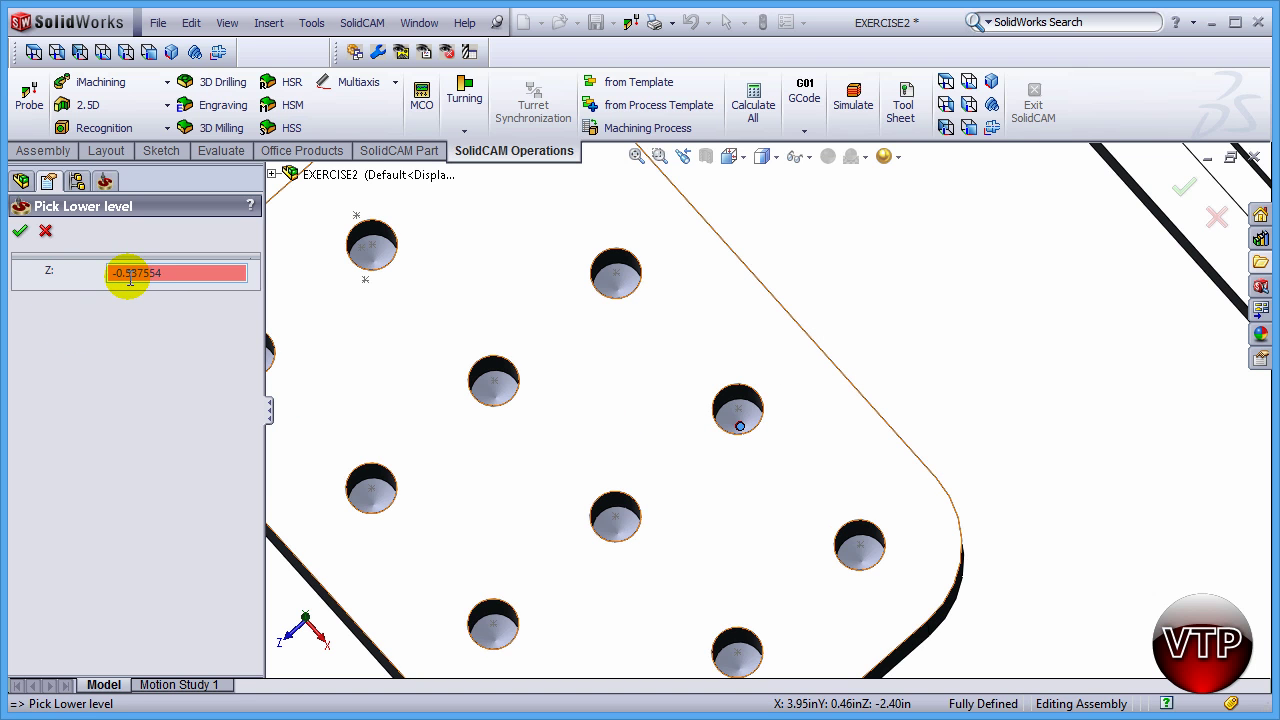
left_click(20, 231)
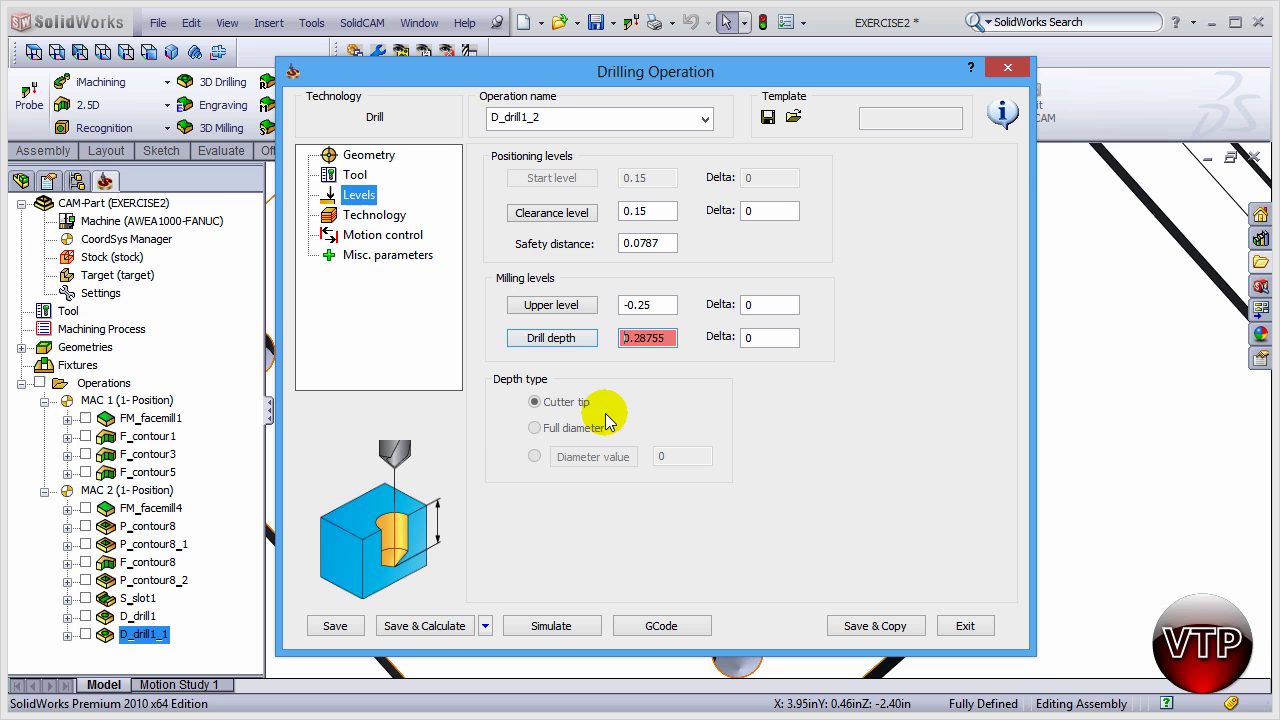
Edit the drill depth value so it reads 0.20.
double_click(665, 337)
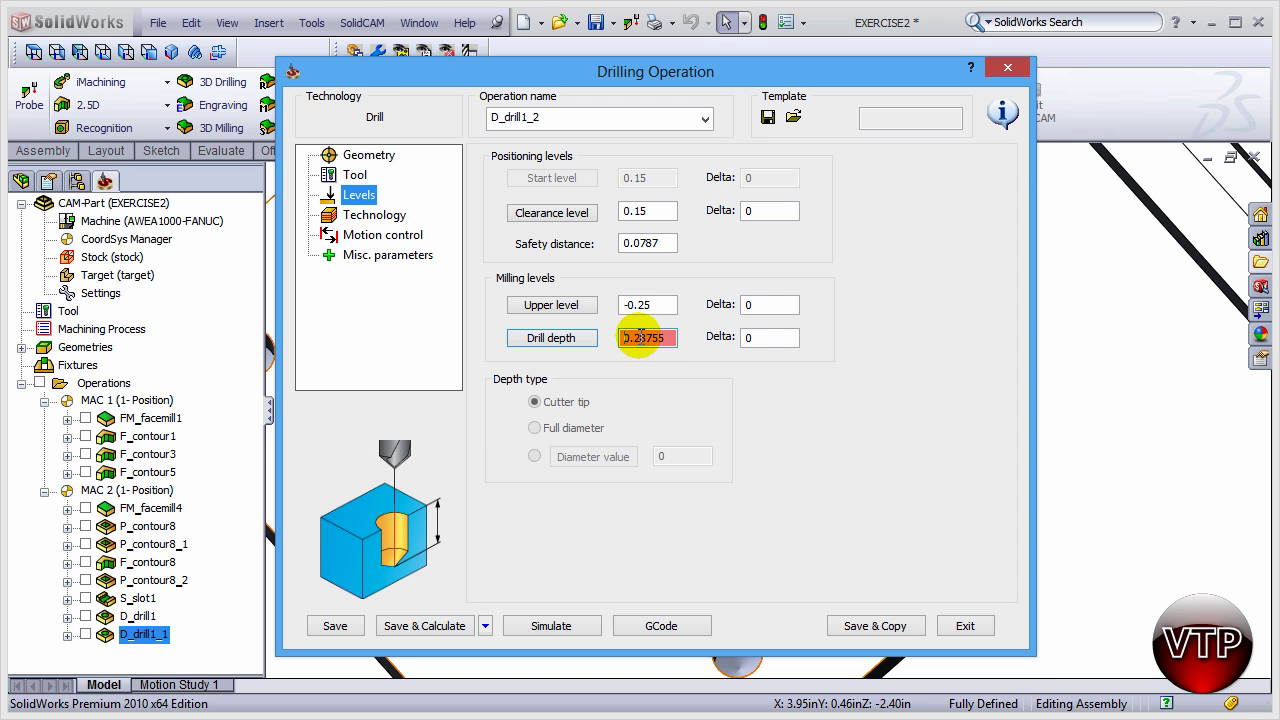
left_click_drag(642, 337, 670, 385)
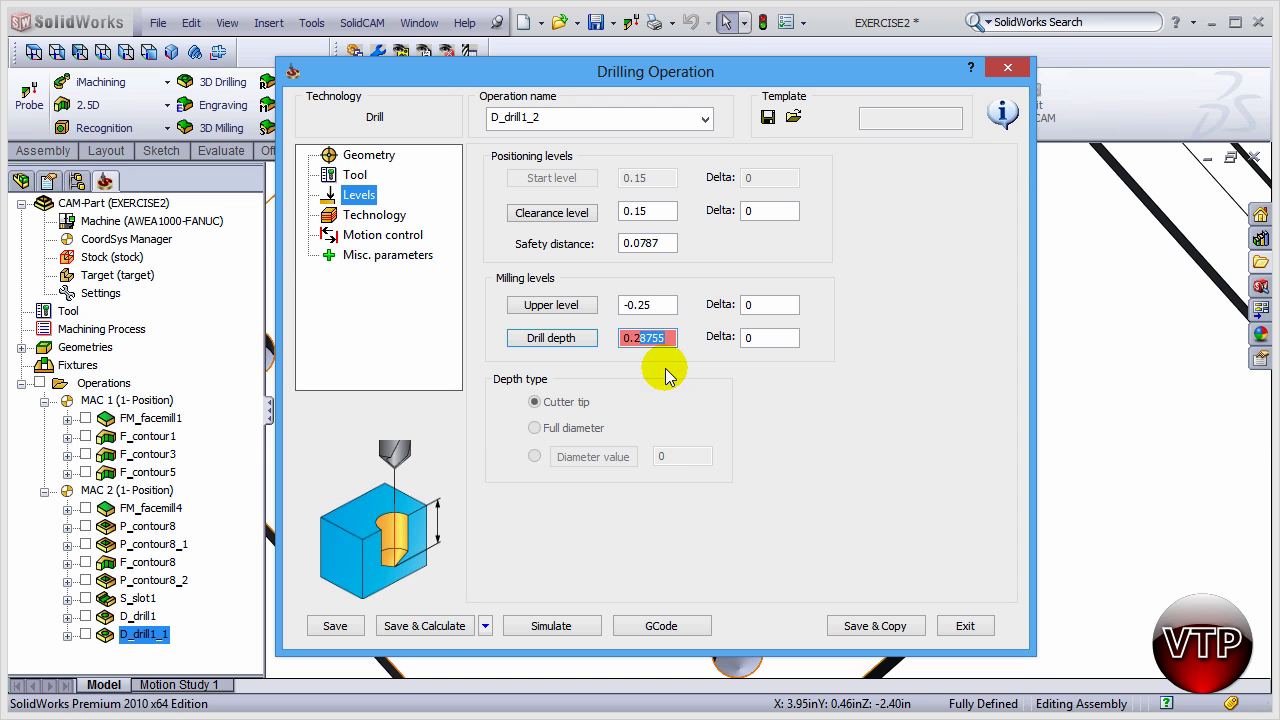
type("0.20")
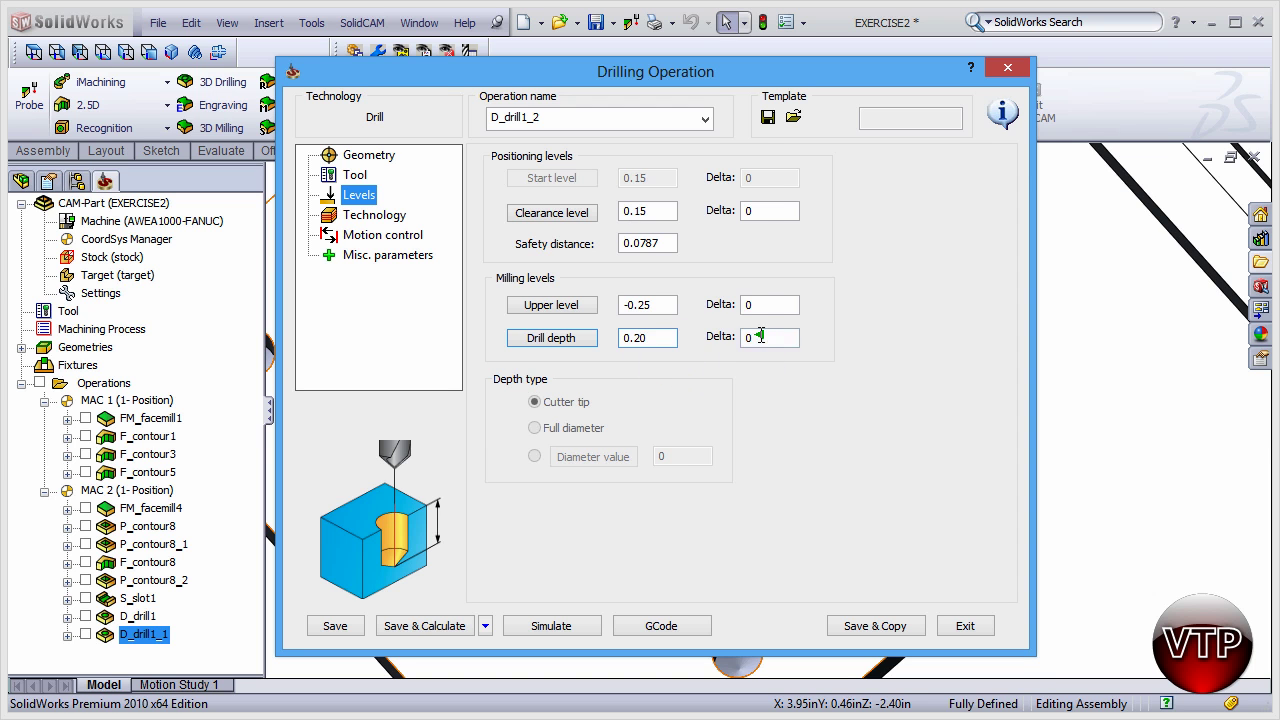
left_click(755, 337)
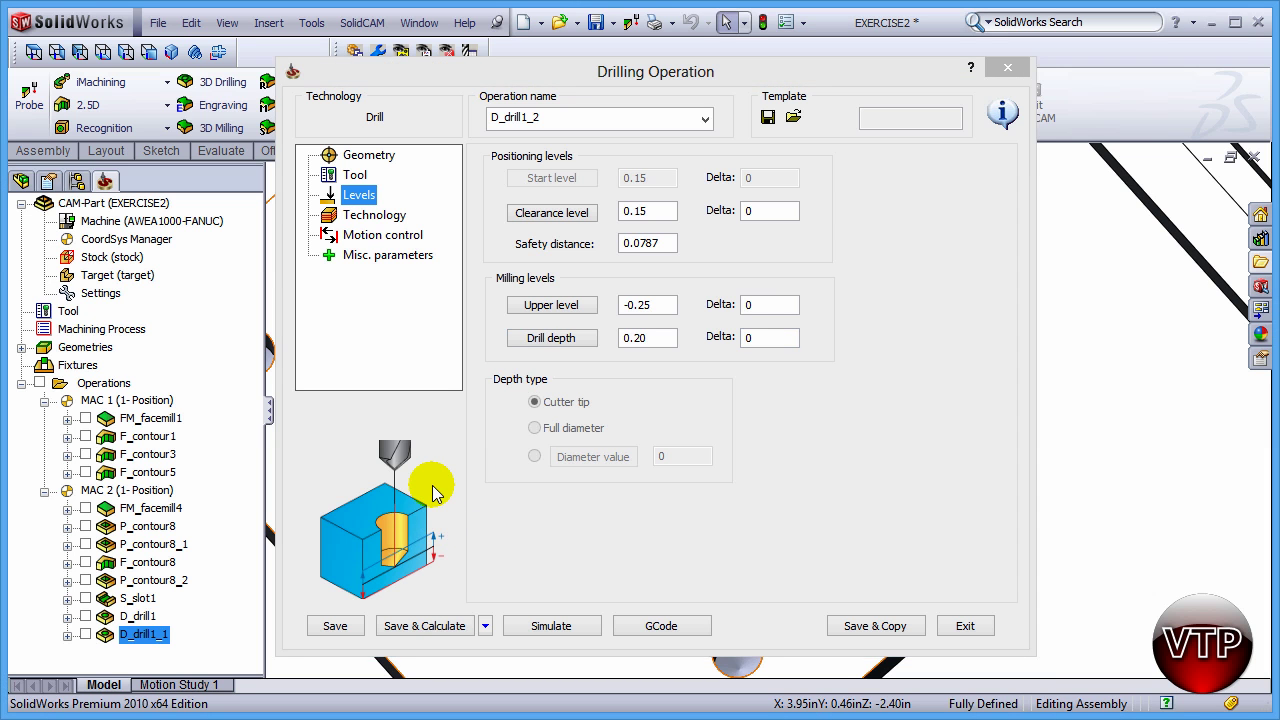
Save and calculate D_drill1_2 and launch its simulation.
left_click(447, 625)
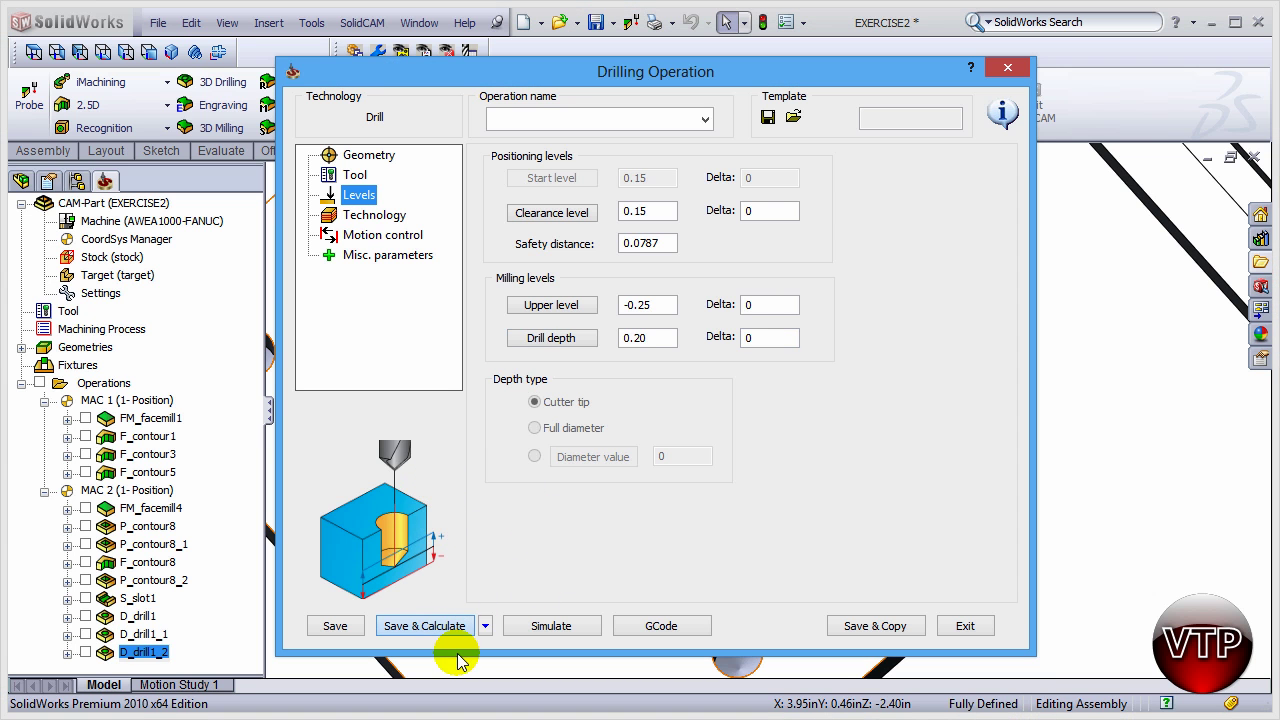
left_click(553, 630)
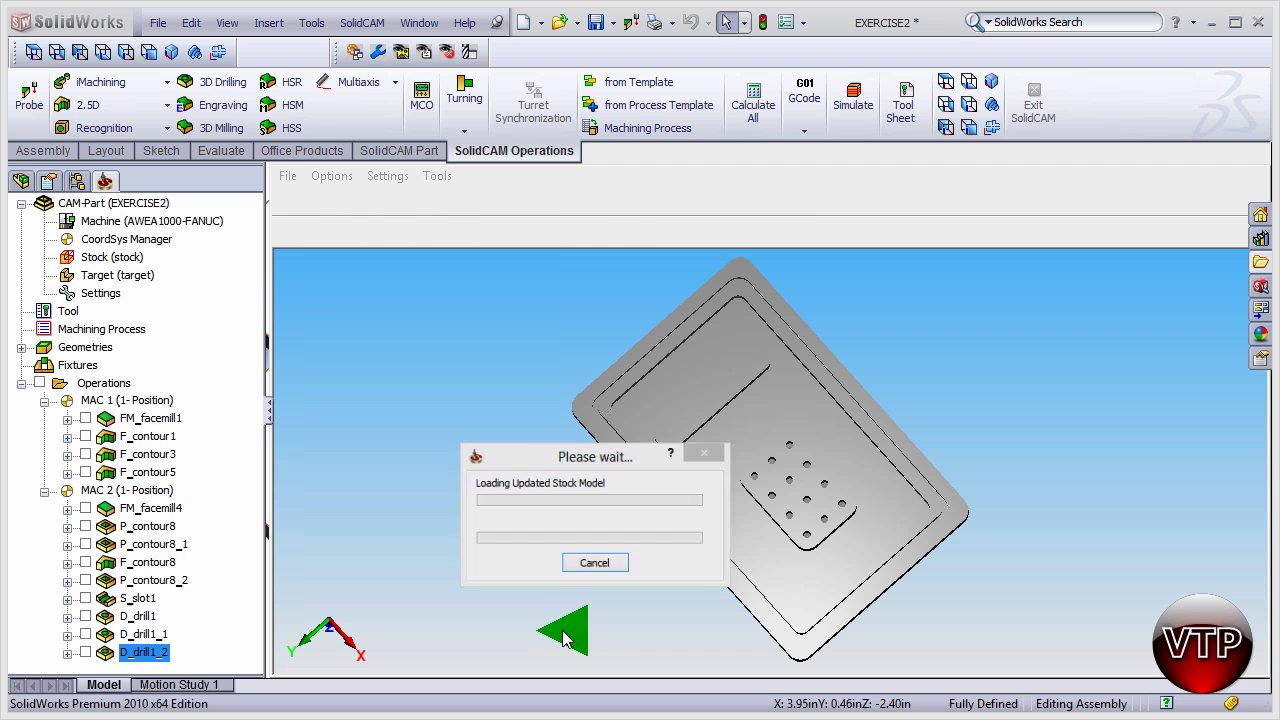
middle_click_drag(757, 600, 751, 551)
scroll(794, 457, "up", 5)
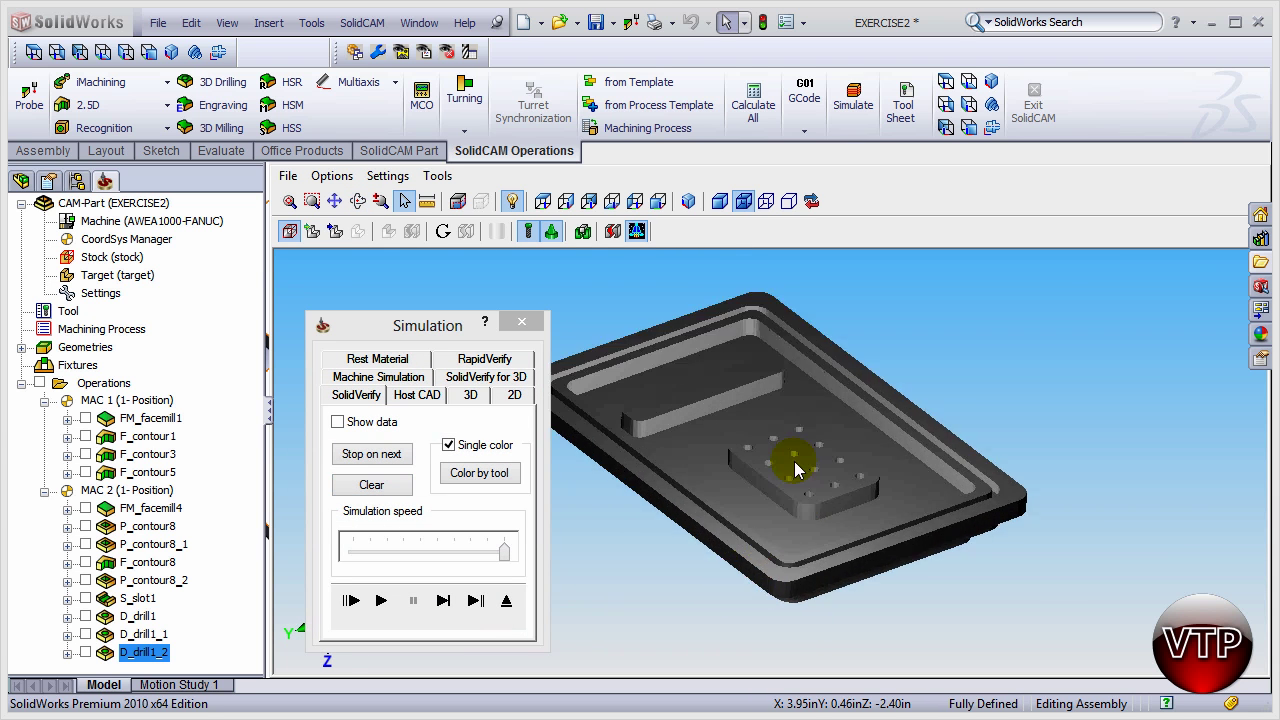
Run the SolidVerify drilling simulation at reduced speed, viewing the holes from above.
left_click(501, 556)
left_click_drag(501, 556, 405, 552)
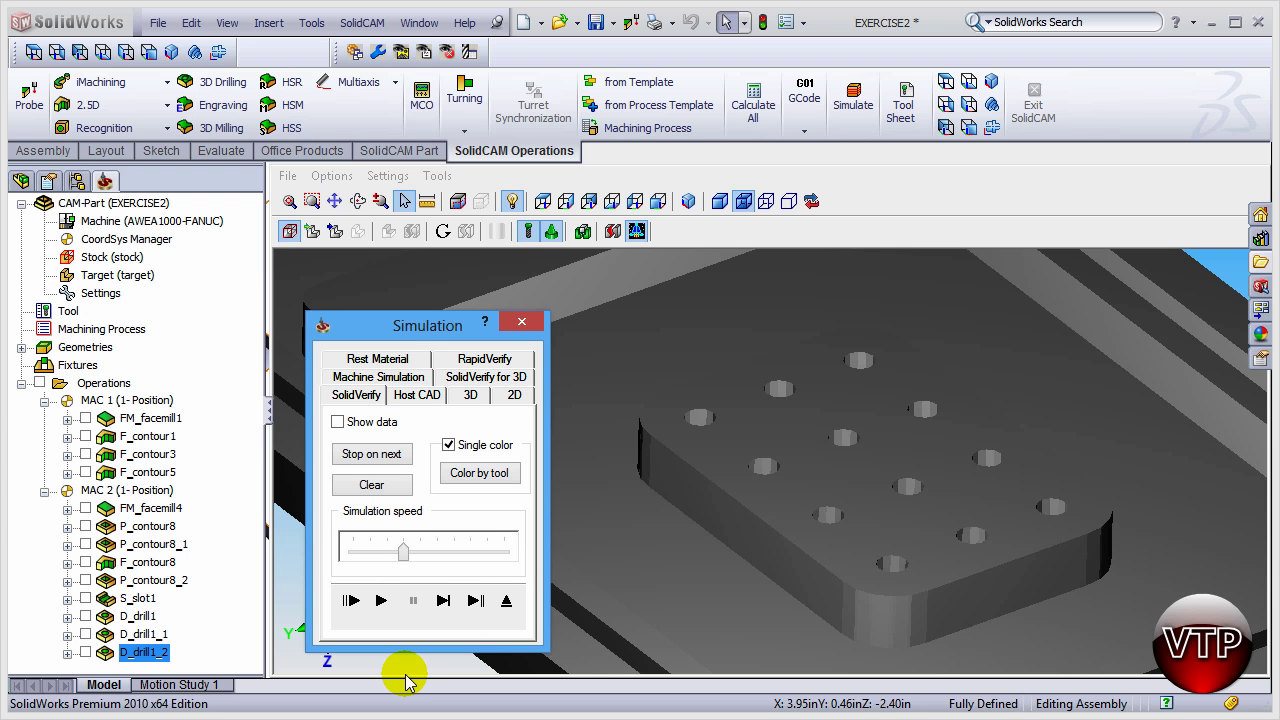
left_click(380, 600)
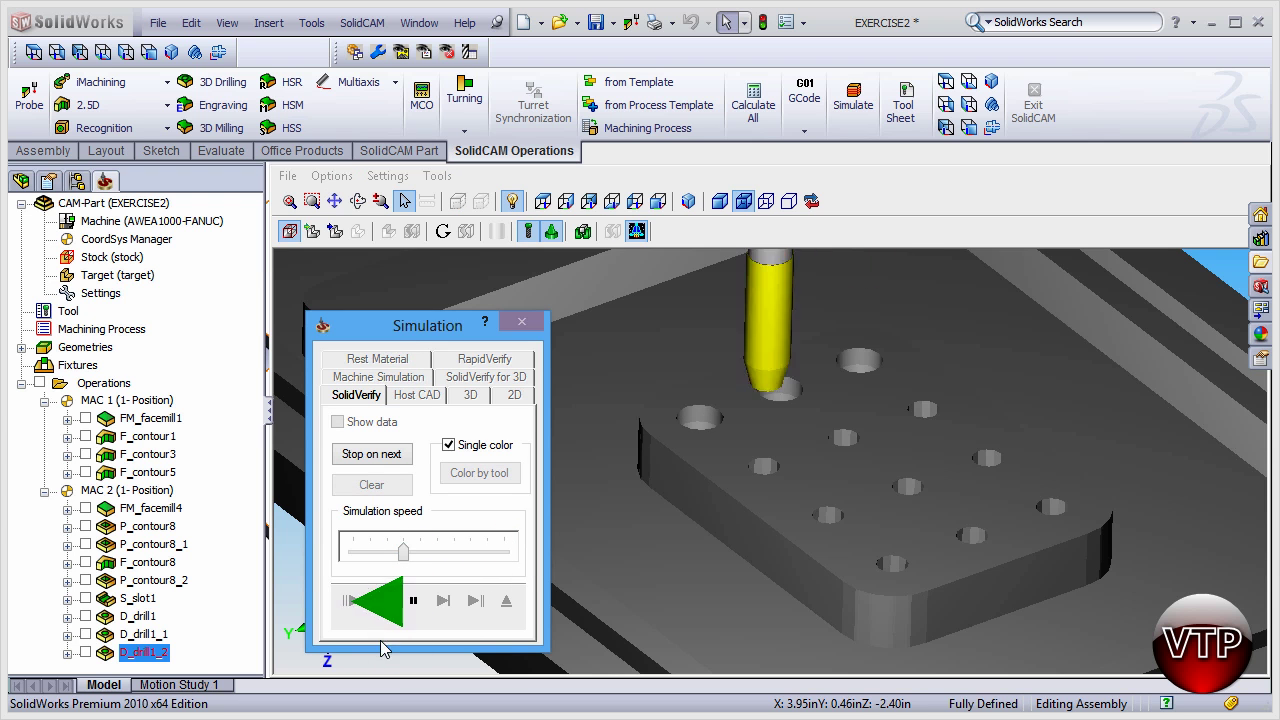
middle_click_drag(958, 475, 908, 451)
key("Escape")
scroll(977, 343, "up", 5)
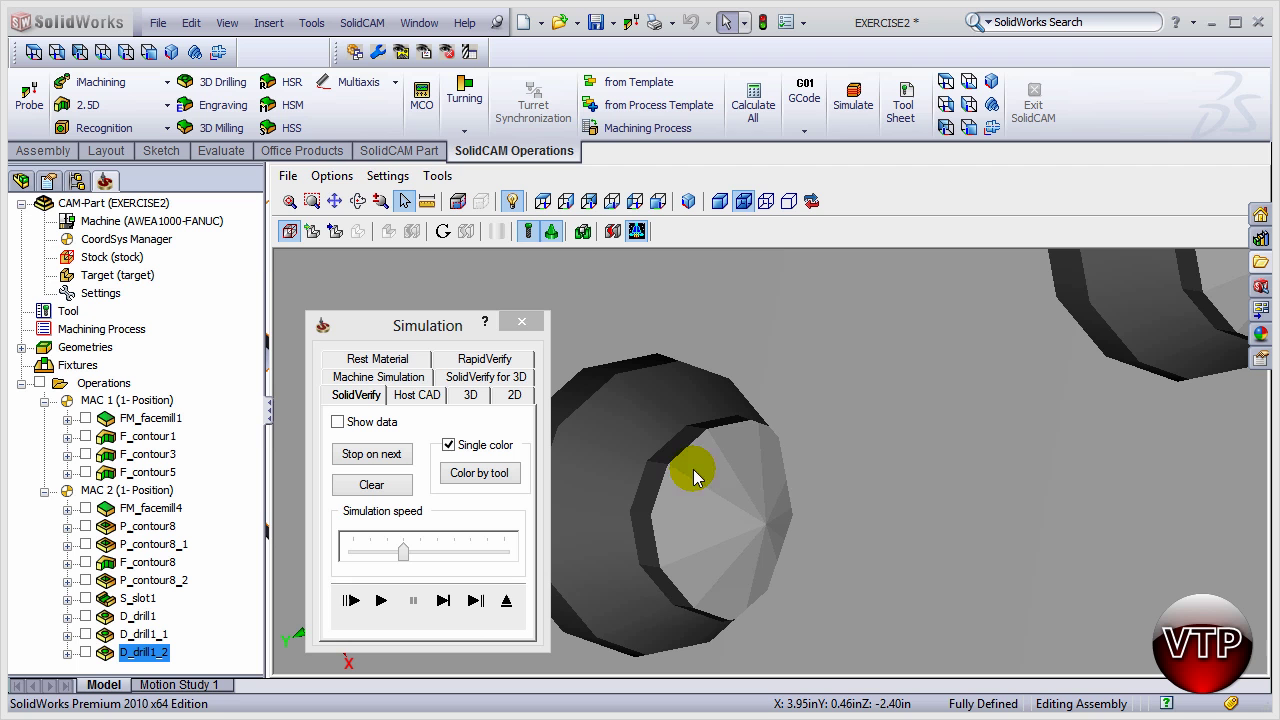
Close the simulation and operation, set an isometric view, and Save All.
left_click(521, 321)
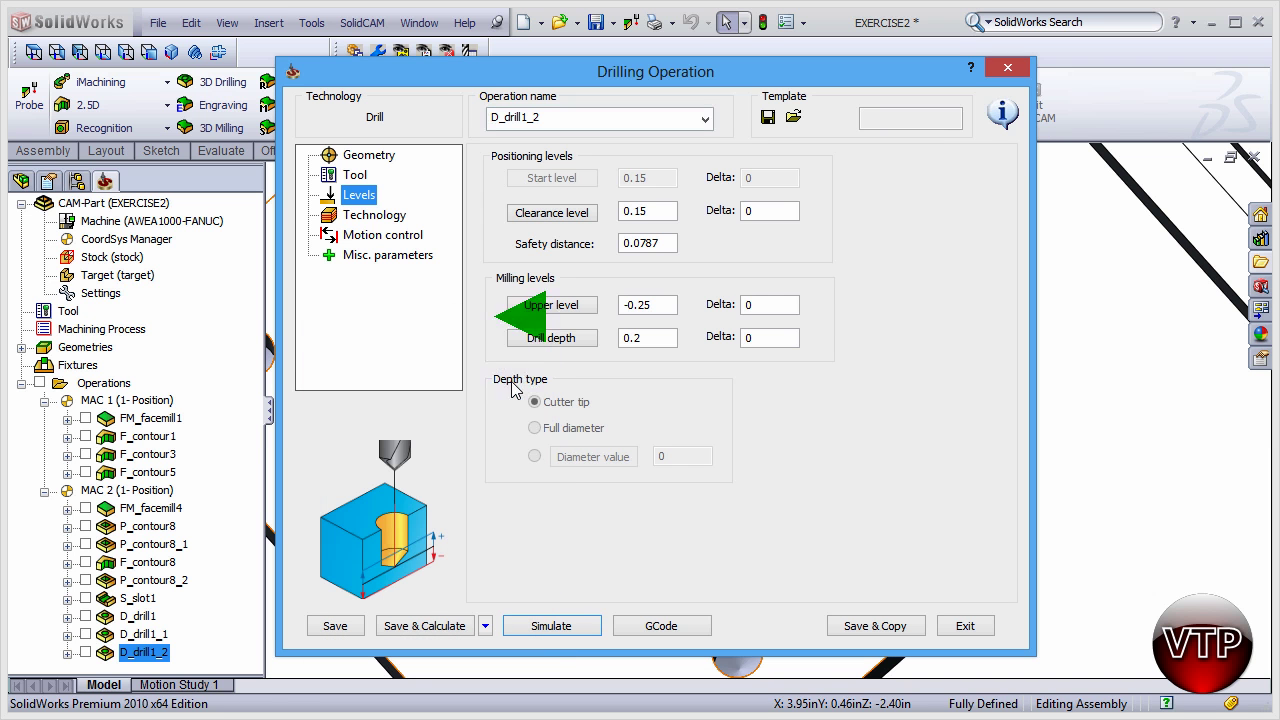
left_click(963, 625)
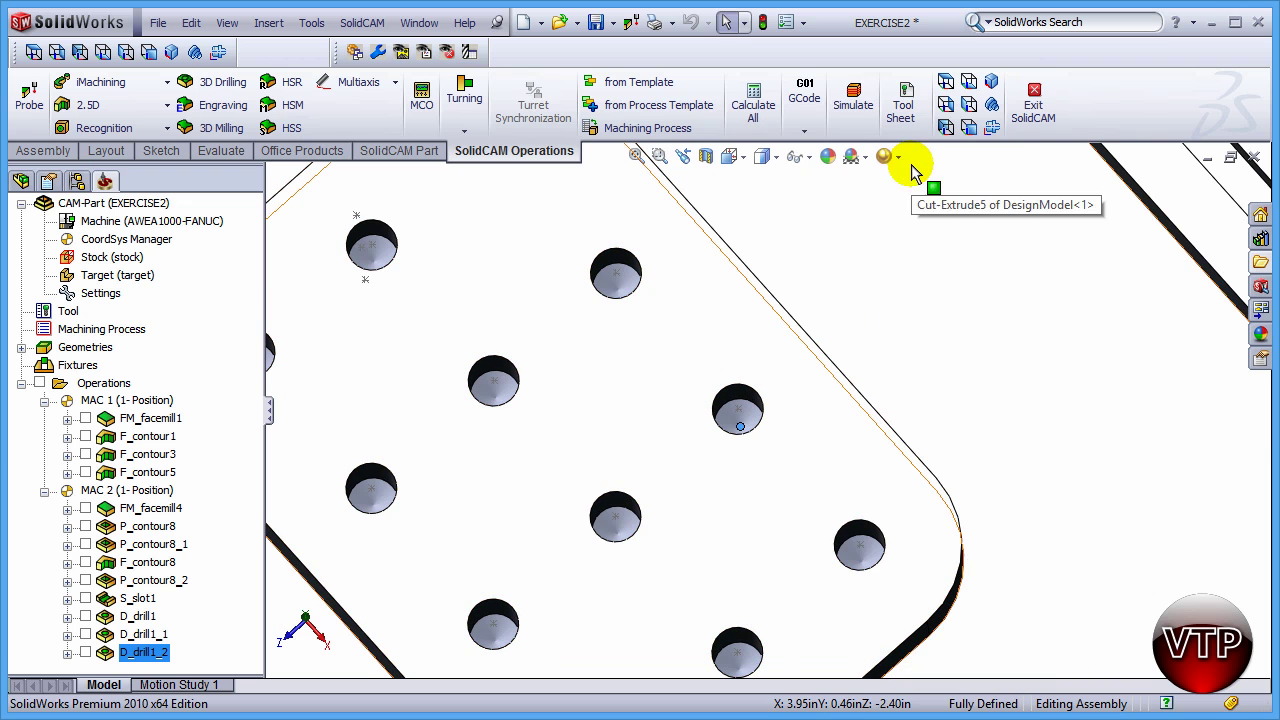
left_click(991, 82)
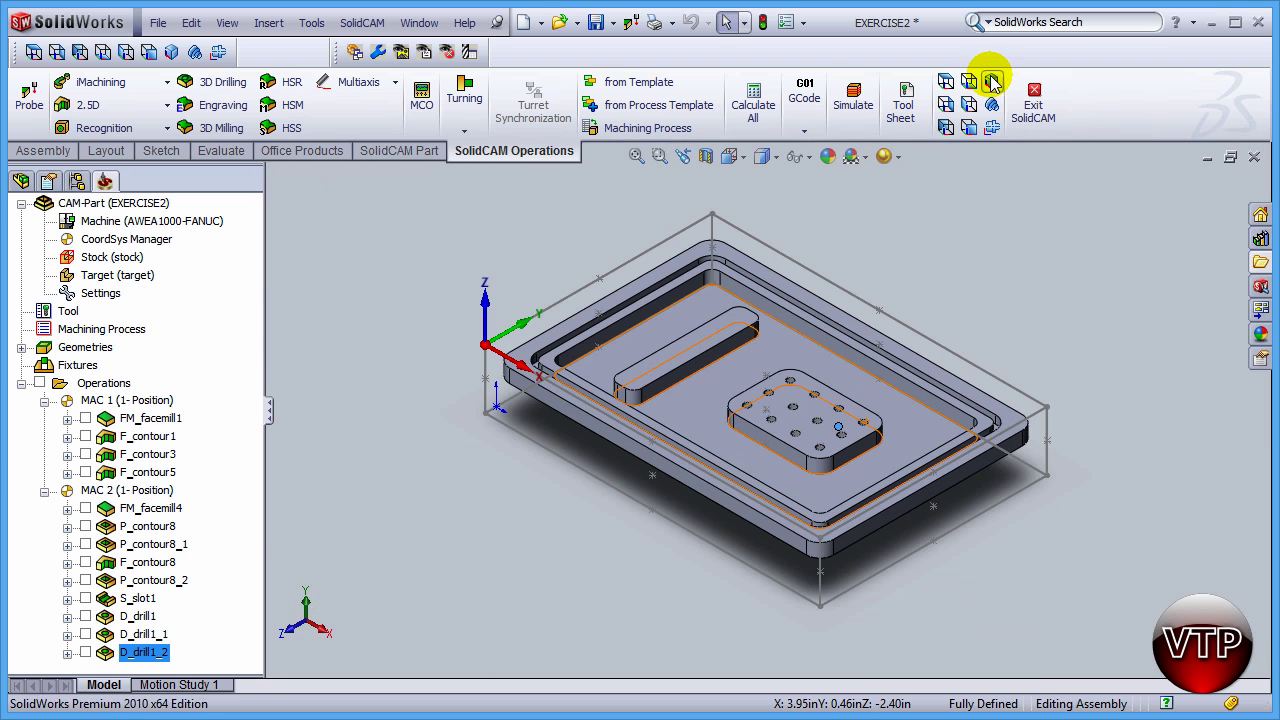
left_click(158, 22)
left_click(200, 229)
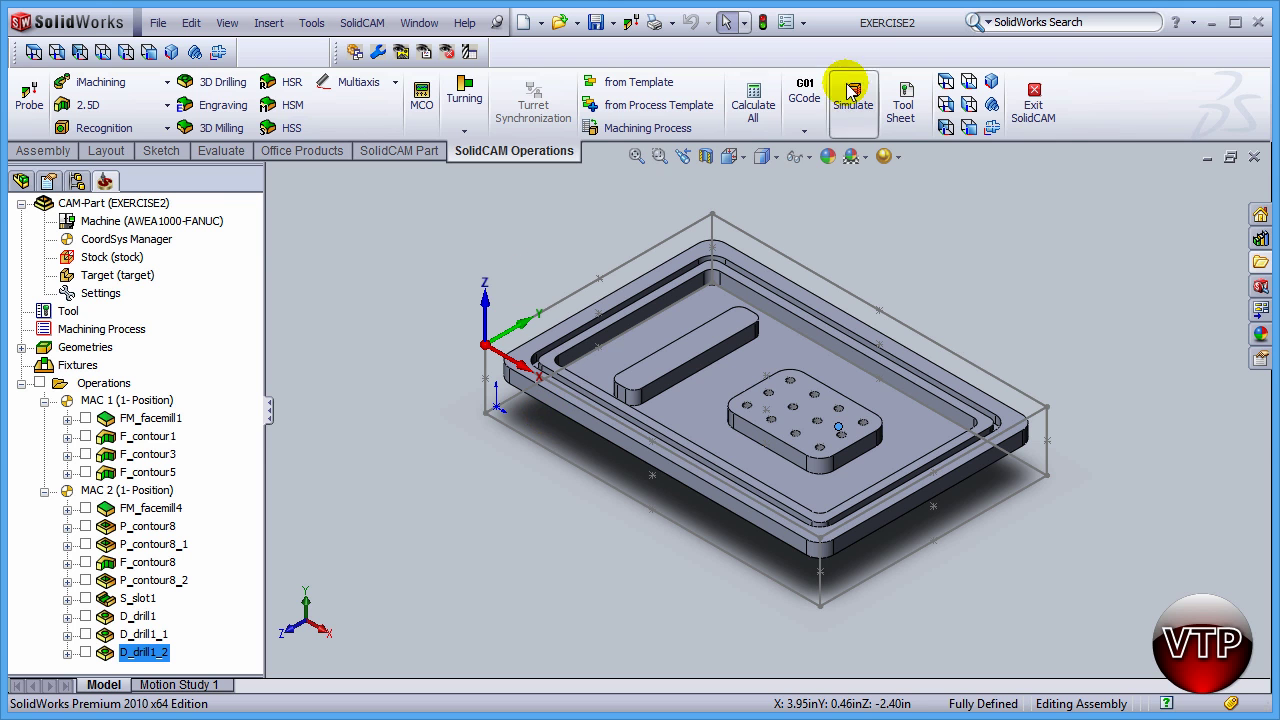
Generate the EXERCISE2.TAP G-code, accept the post-processor warning, and close the listing.
left_click(803, 118)
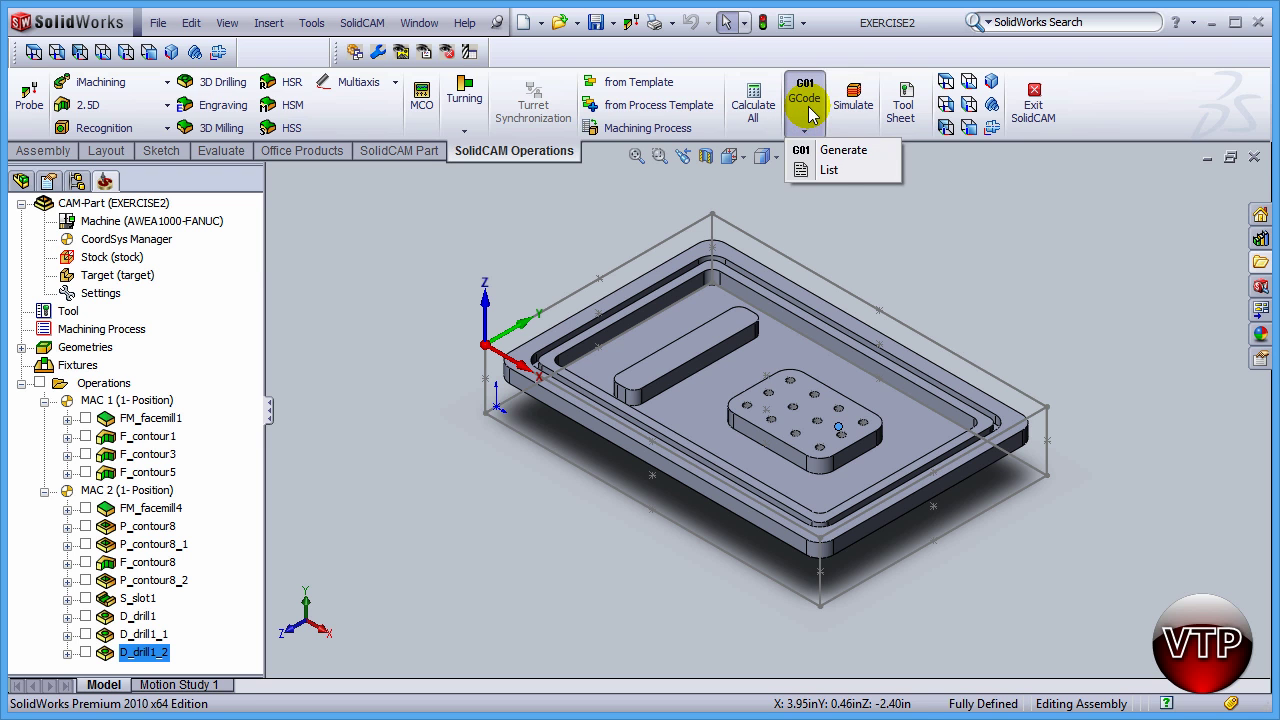
left_click(841, 155)
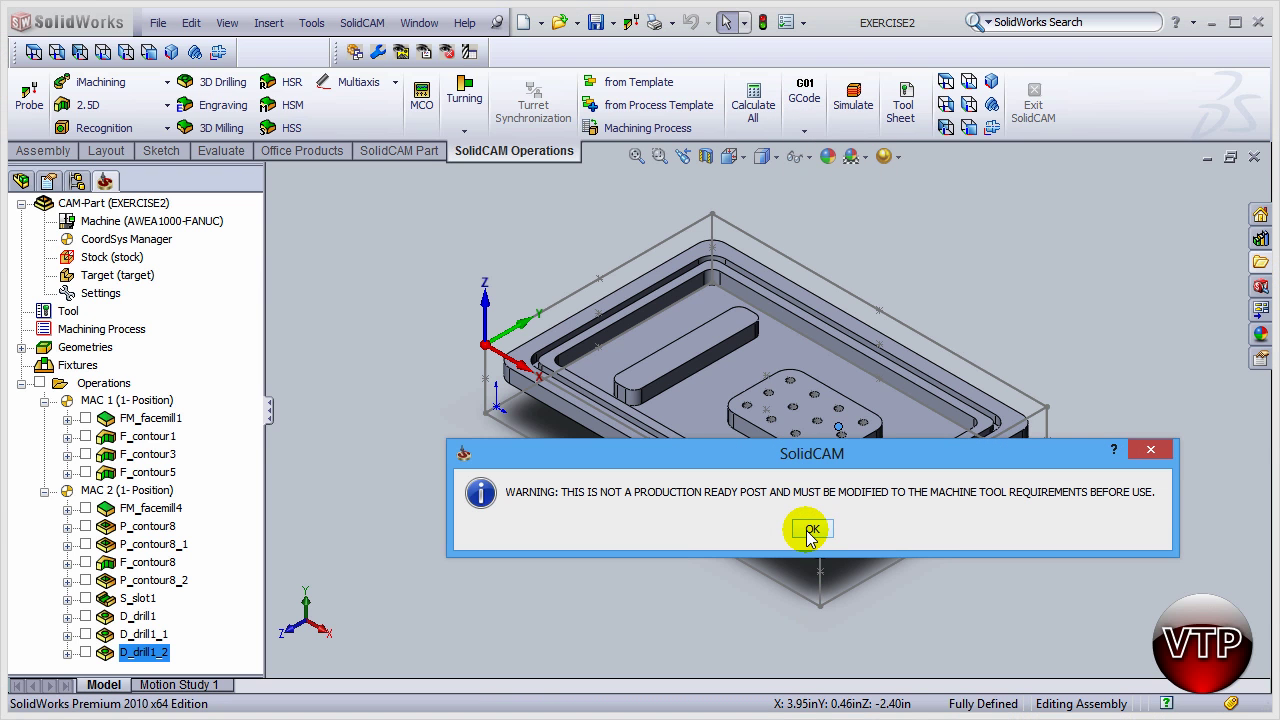
left_click(811, 530)
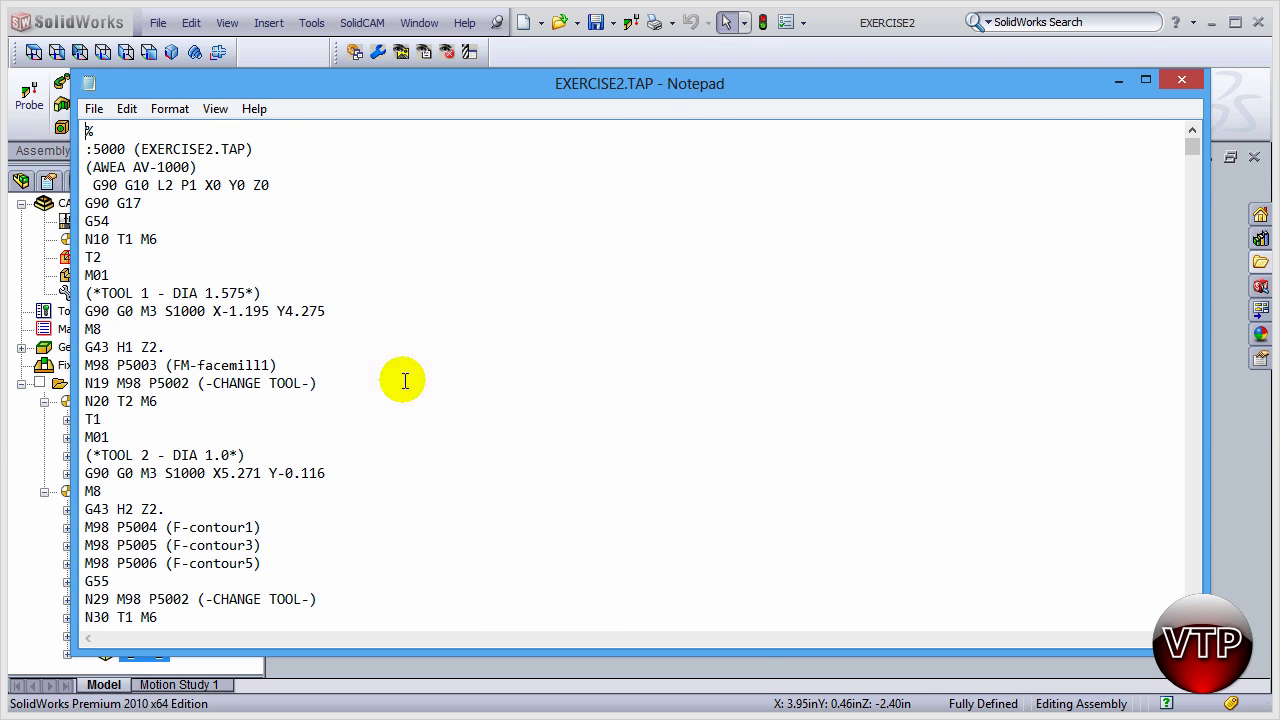
left_click(1178, 80)
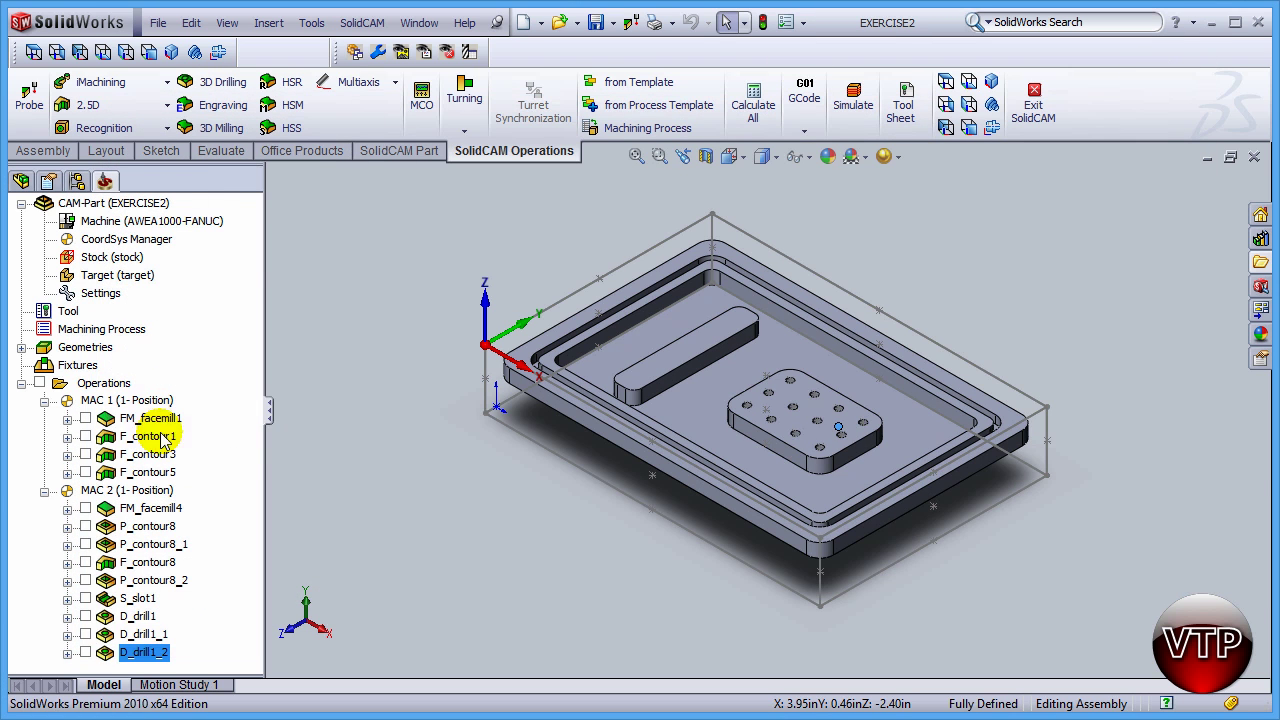
right_click(98, 385)
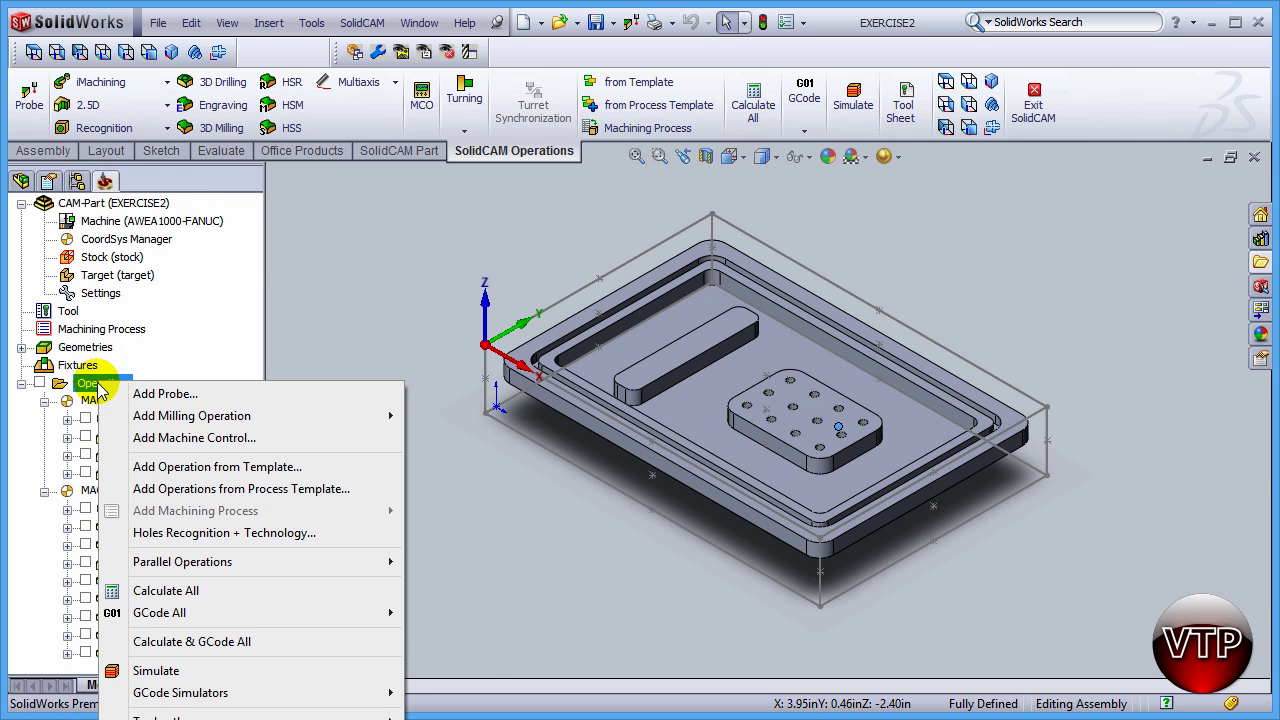
mouse_move(143, 610)
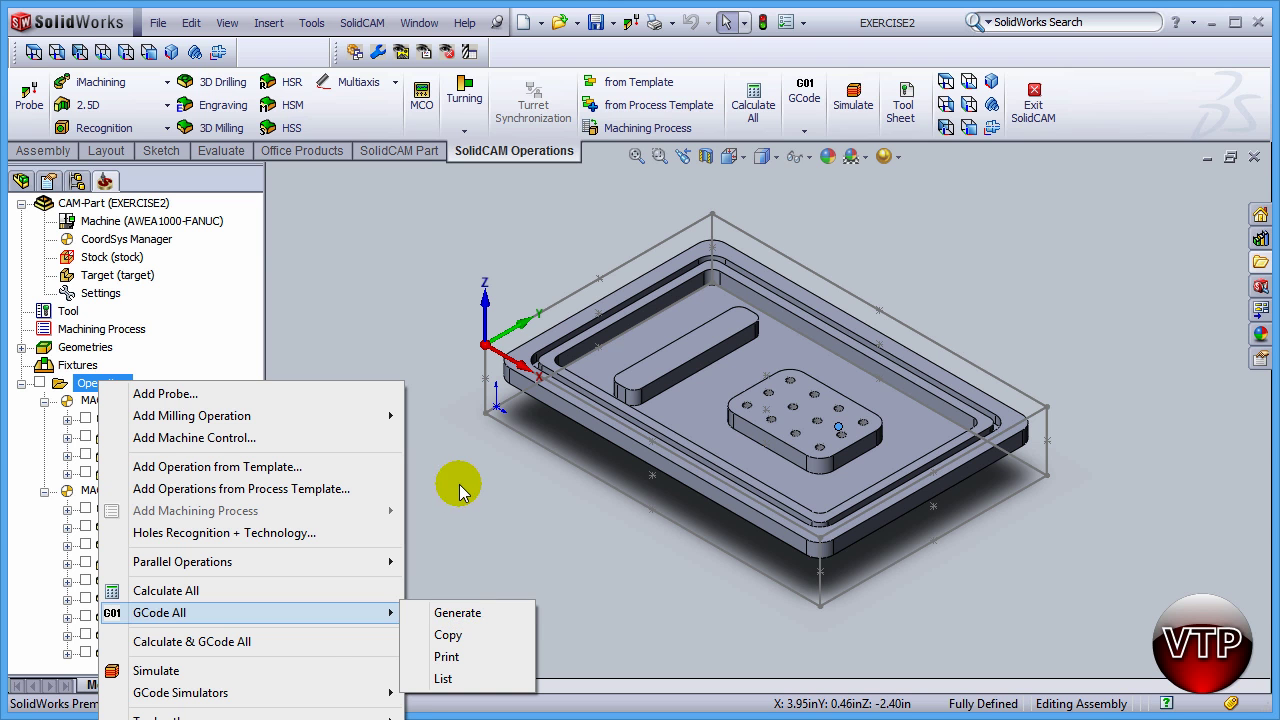
key("Escape")
key("Escape")
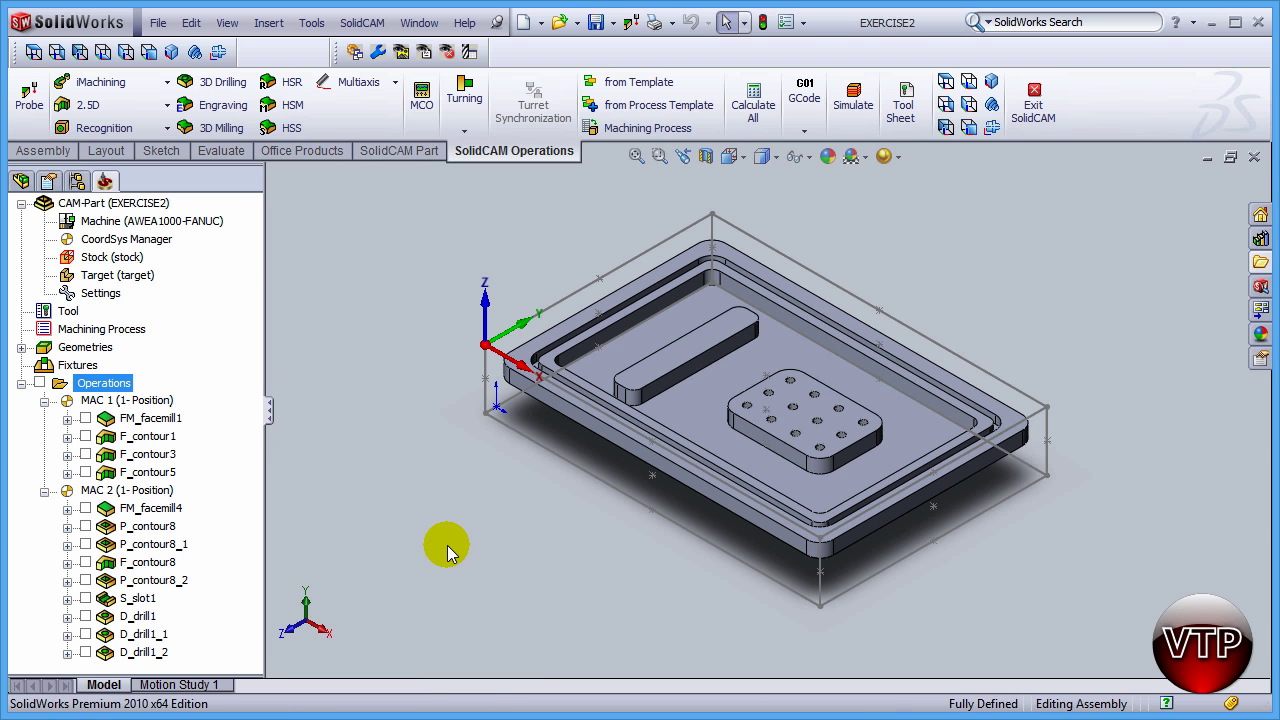